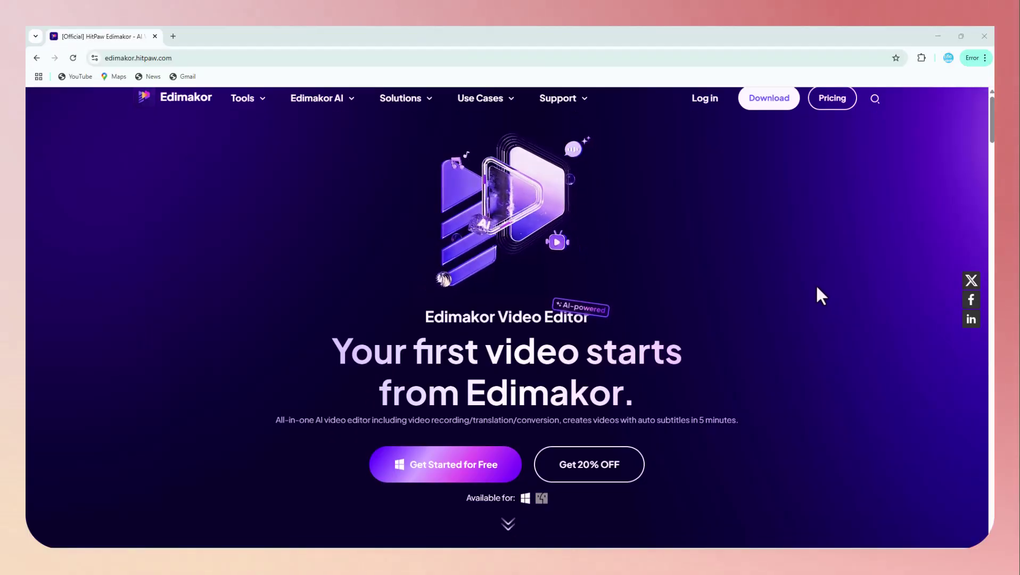
# Scroll the Edimakor homepage to the AI features section showing AI Image to Video.
pyautogui.scroll(-8, 817, 287)
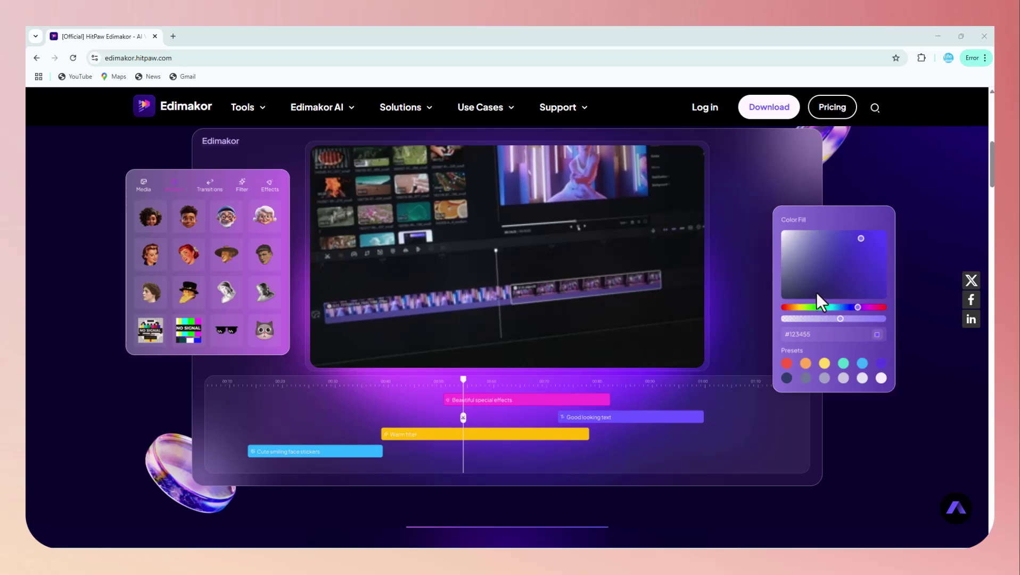
pyautogui.scroll(-5, 815, 288)
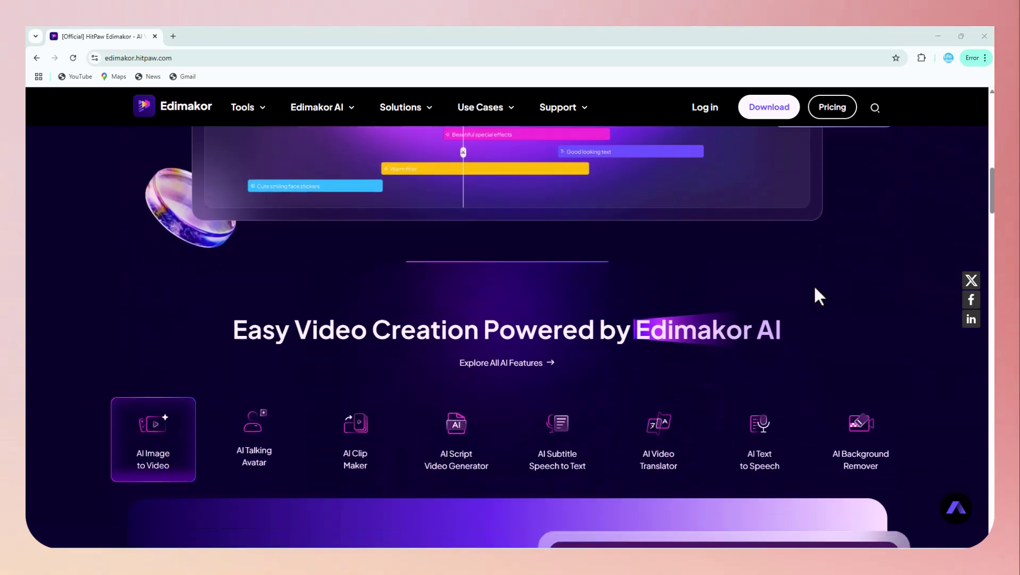
pyautogui.scroll(-5, 816, 288)
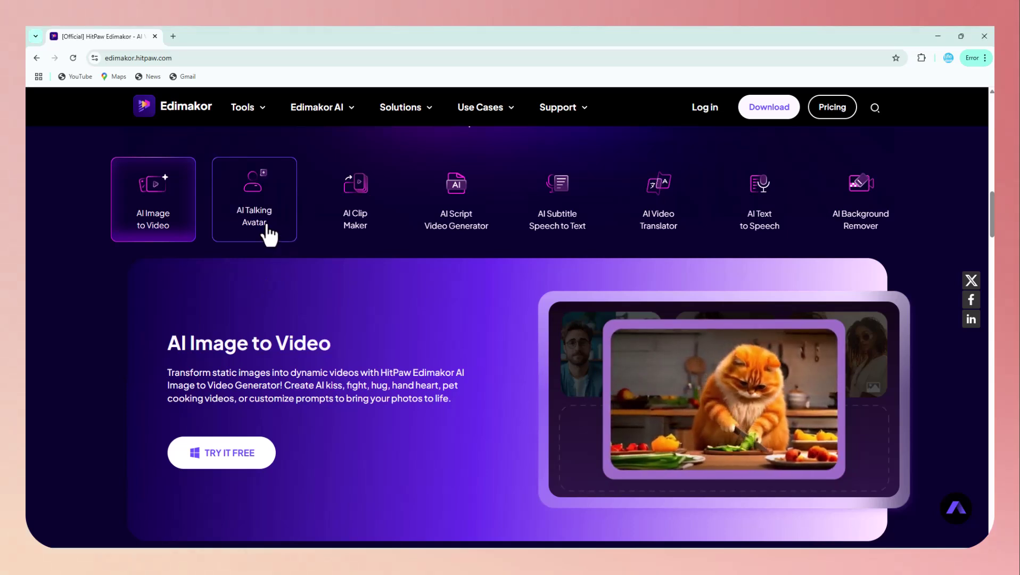
# Preview each AI feature tab, from AI Talking Avatar through AI Background Remover.
pyautogui.click(268, 228)
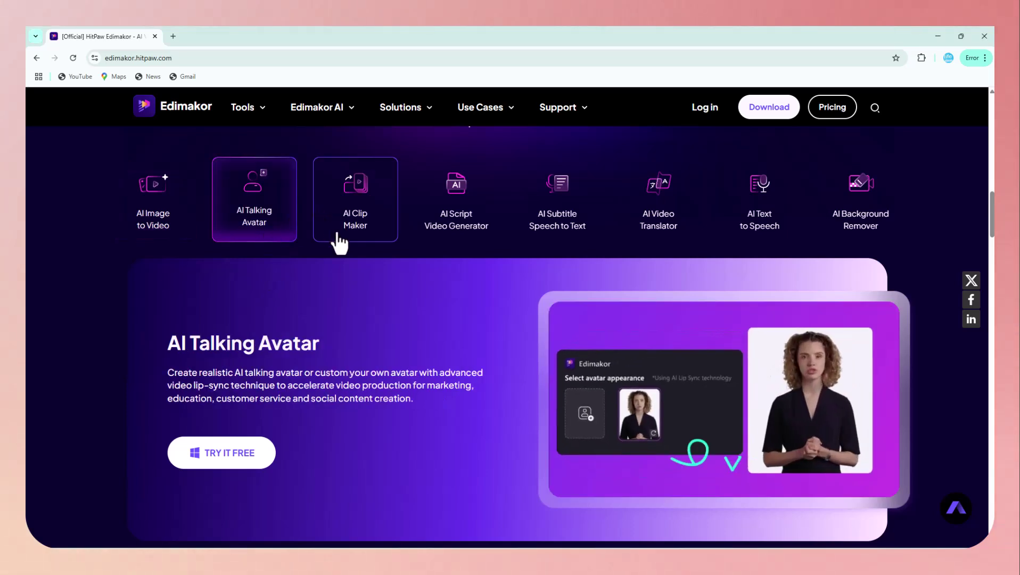
pyautogui.click(338, 240)
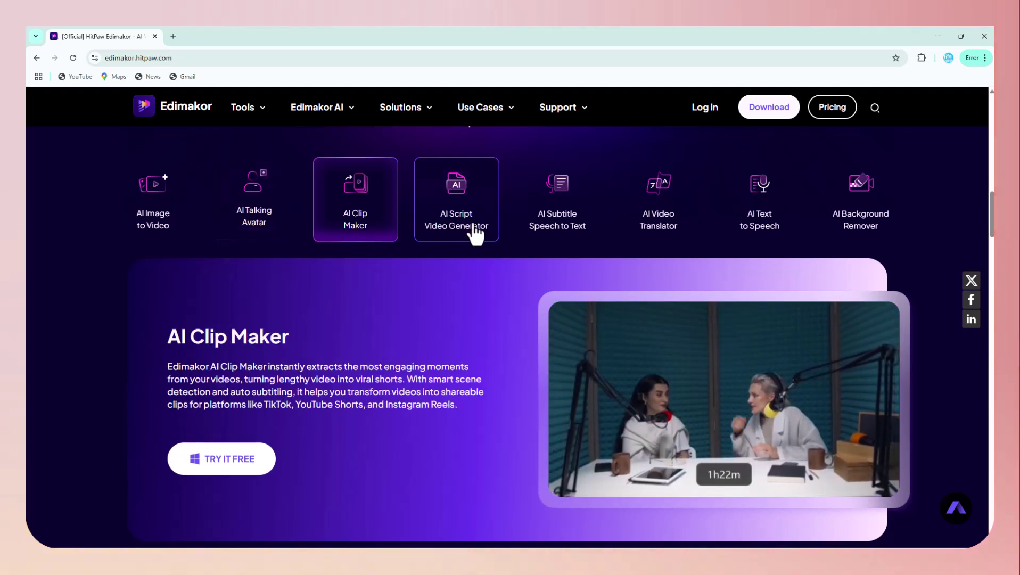
pyautogui.click(474, 233)
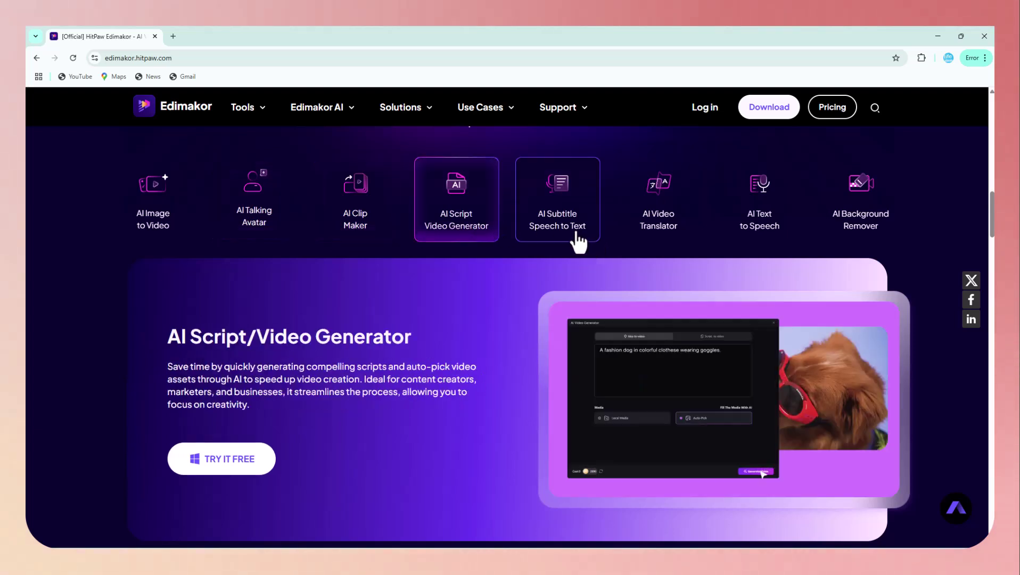
pyautogui.click(579, 244)
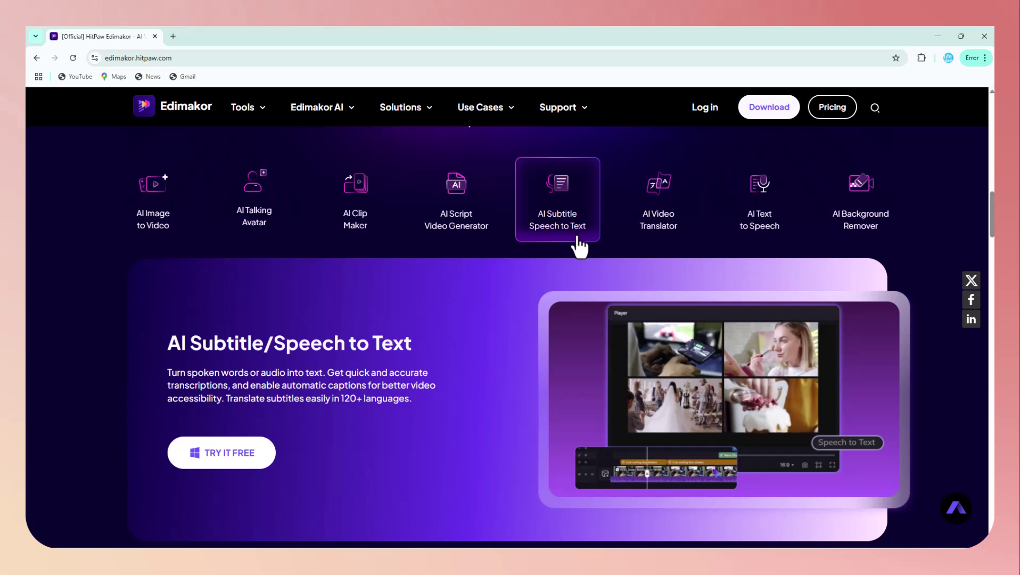
pyautogui.click(654, 228)
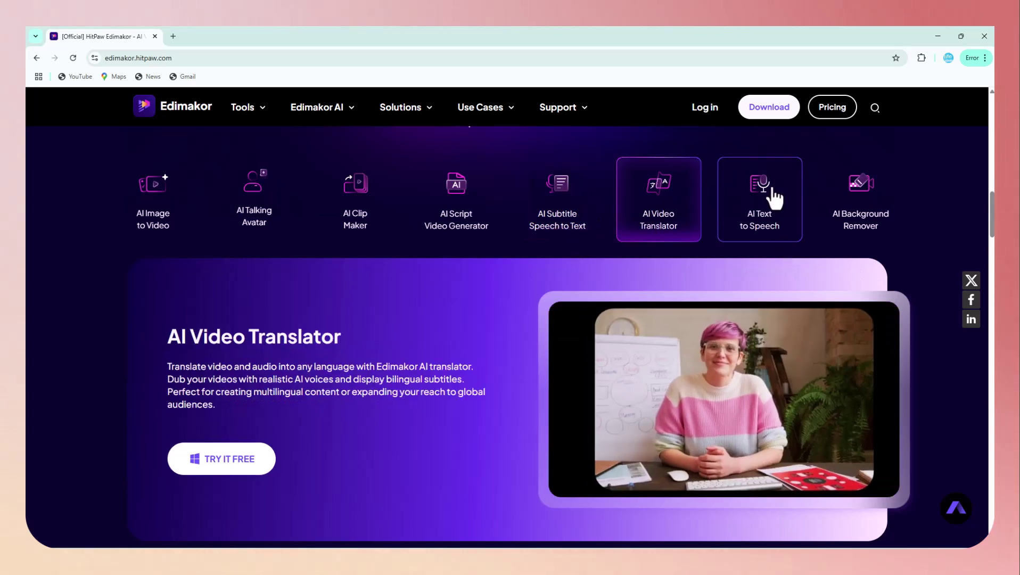
pyautogui.click(775, 199)
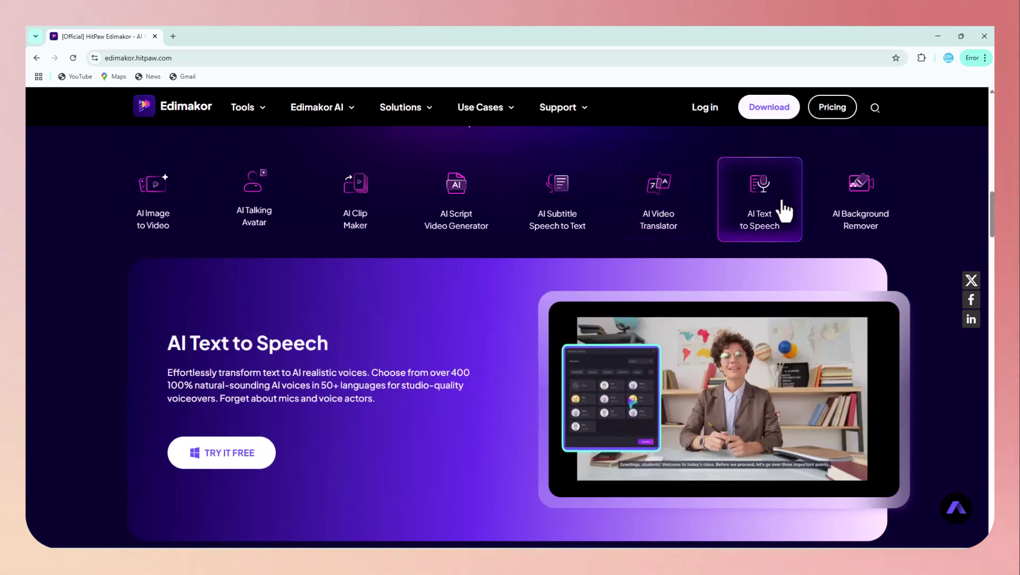
pyautogui.click(865, 196)
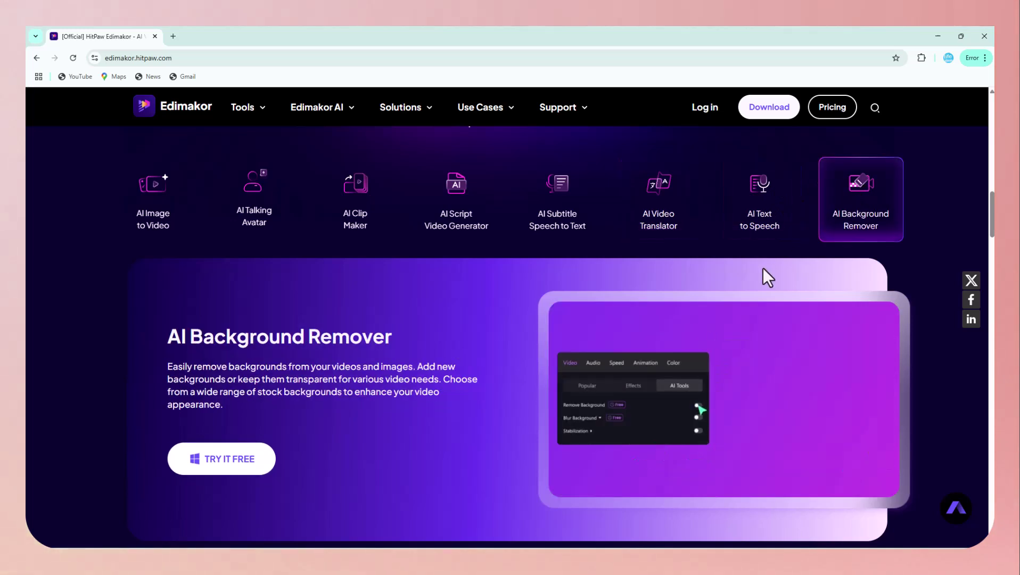
# Scroll through the Stock Assets, Visual Effects and 100+ Tools sections of the site.
pyautogui.scroll(-7, 703, 410)
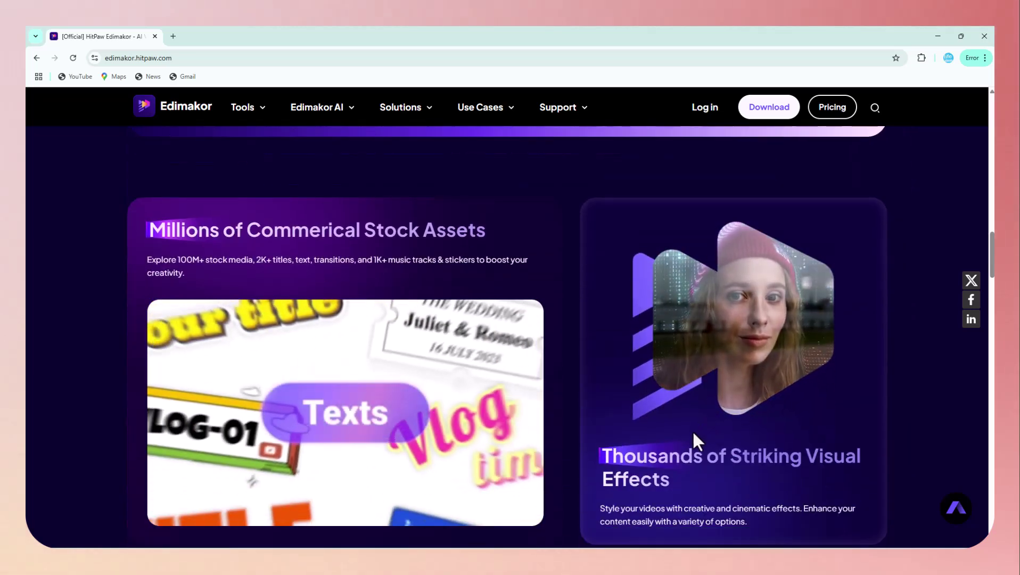
pyautogui.scroll(-1, 693, 436)
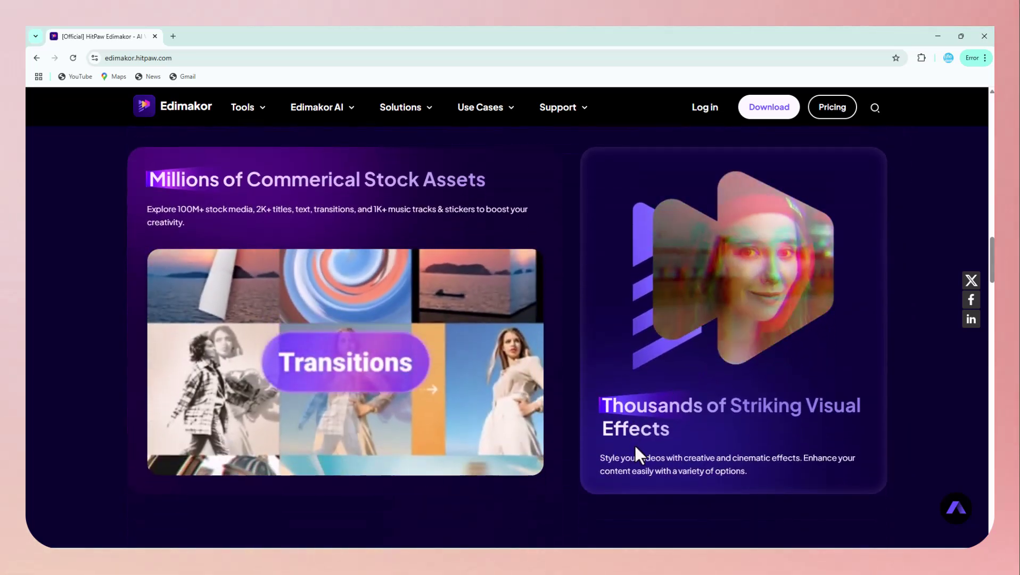
pyautogui.scroll(-10, 630, 458)
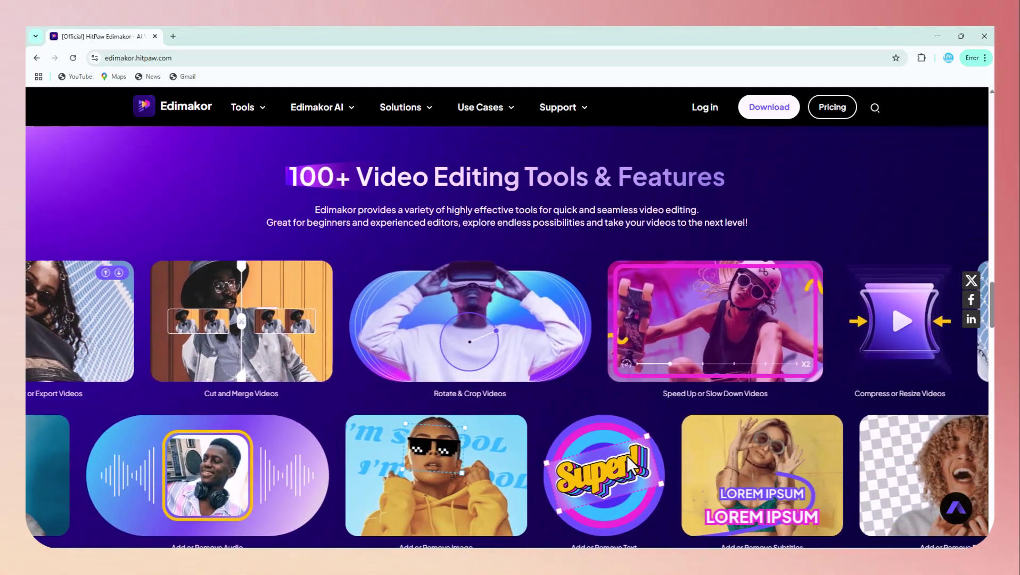
pyautogui.scroll(-9, 629, 463)
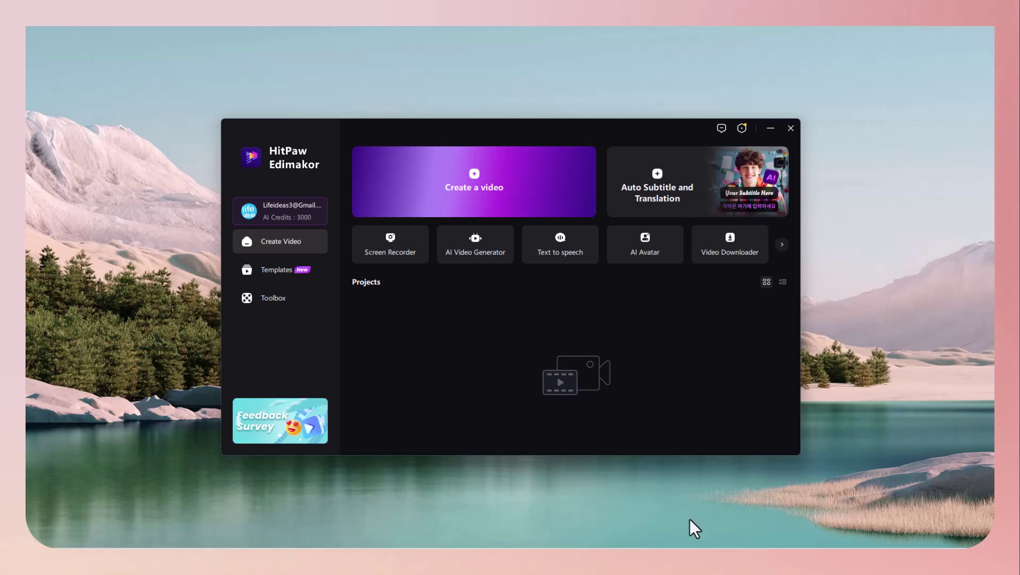
# Import videoplayback from the Downloads folder and drag it onto the timeline.
pyautogui.moveTo(701, 554)
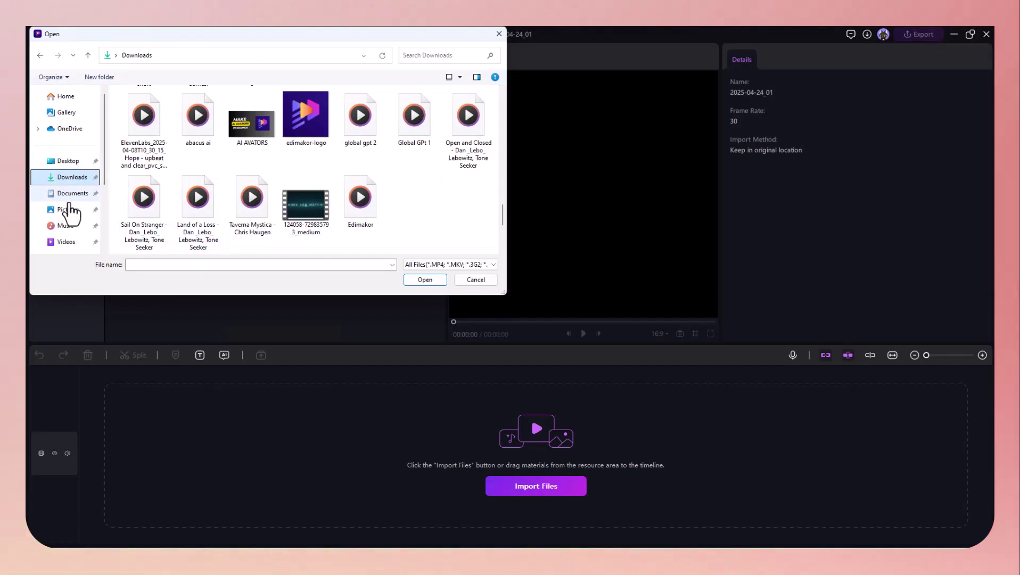
pyautogui.click(68, 210)
pyautogui.click(72, 177)
pyautogui.doubleClick(137, 146)
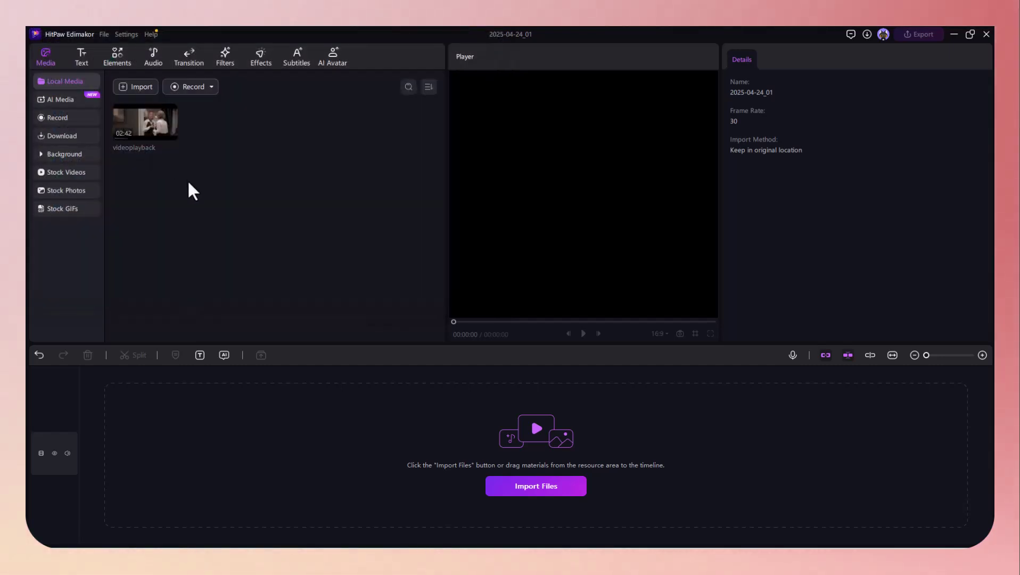
pyautogui.moveTo(144, 123); pyautogui.dragTo(112, 476)
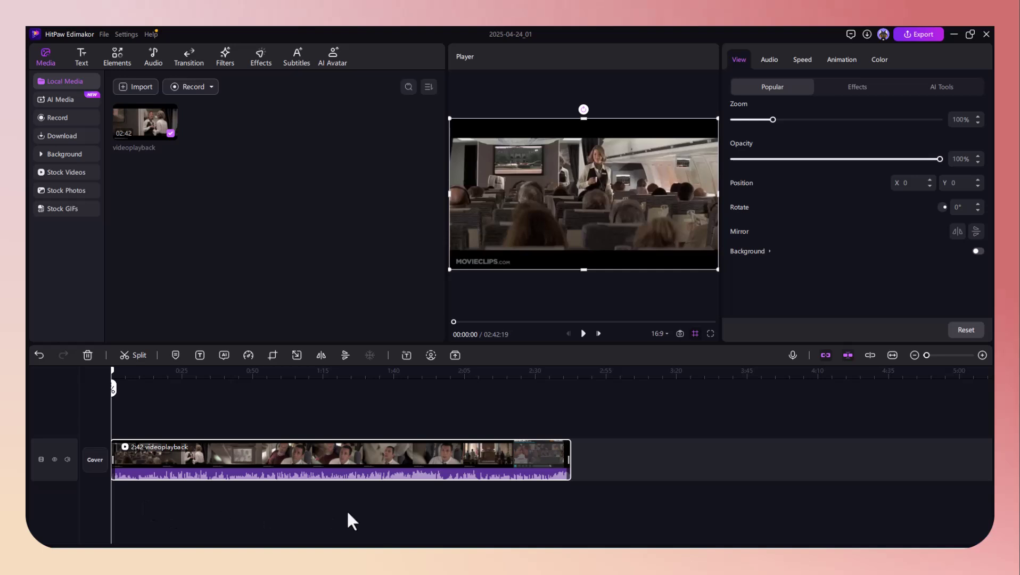
# Trim videoplayback to 0:30, then run Auto Subtitles with Hindi as the translated language.
pyautogui.moveTo(568, 463); pyautogui.dragTo(196, 472)
pyautogui.click(301, 59)
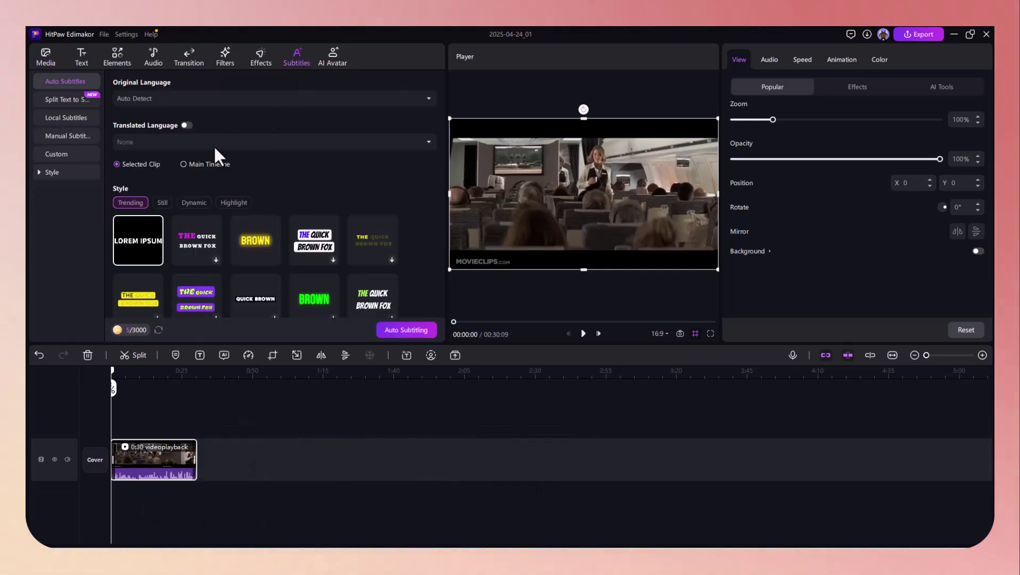
pyautogui.click(187, 124)
pyautogui.scroll(-5, 193, 241)
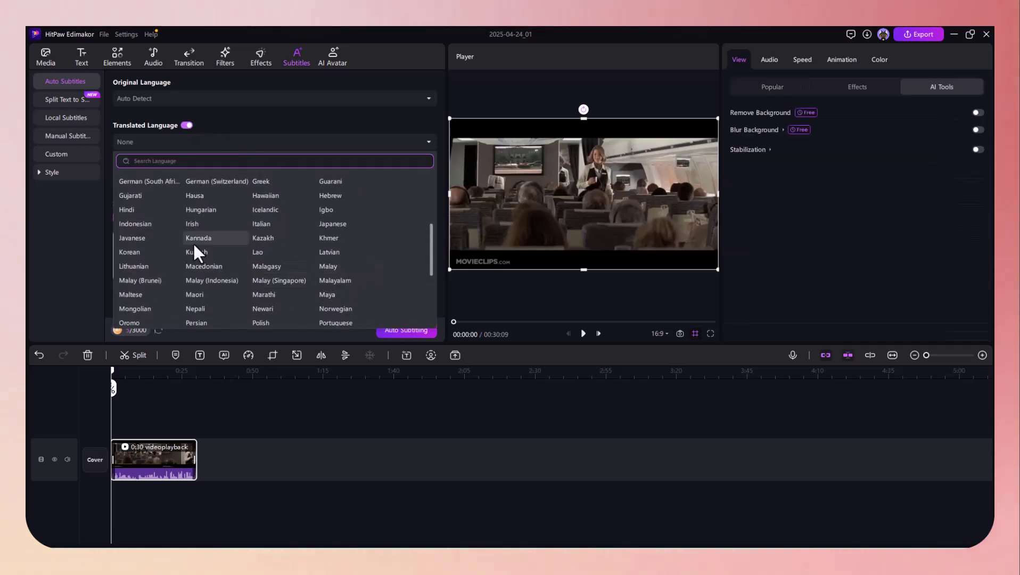
pyautogui.click(135, 208)
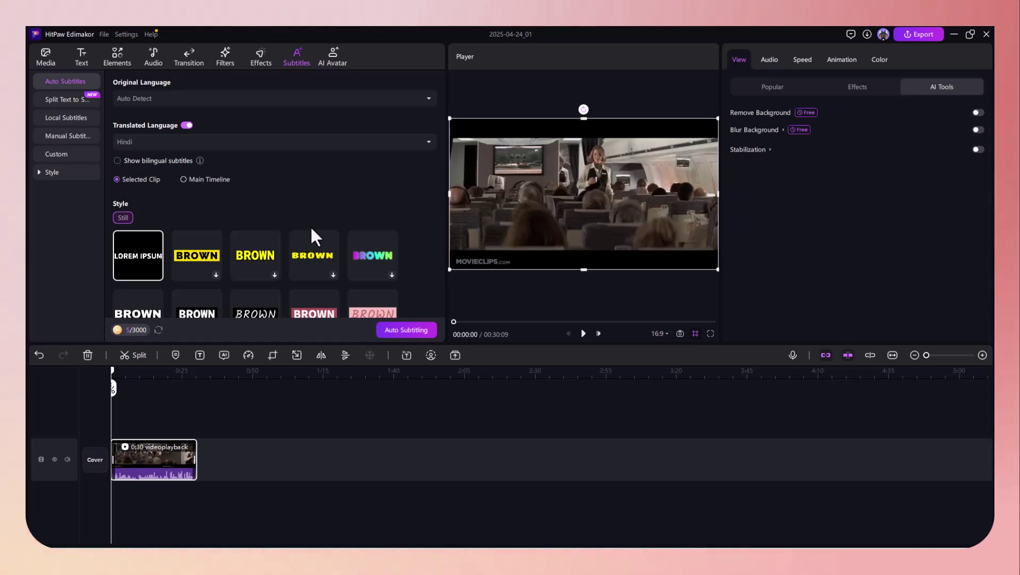
pyautogui.scroll(-3, 310, 226)
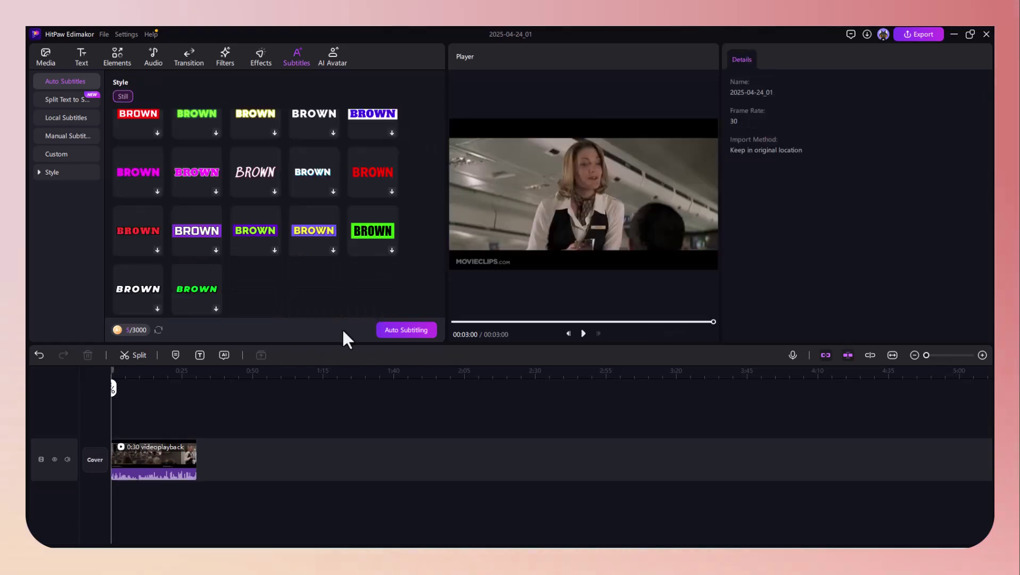
pyautogui.click(394, 331)
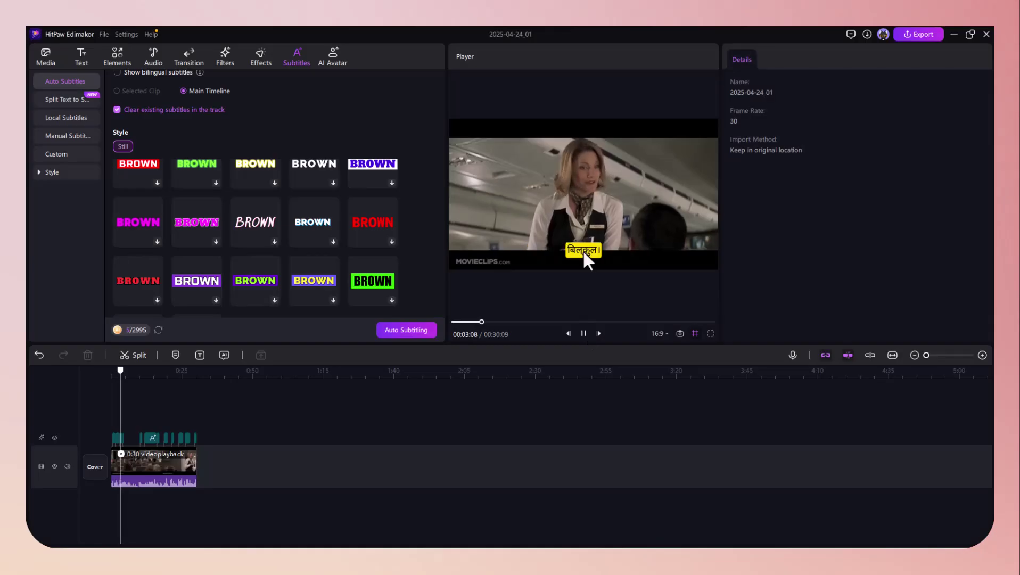
# In the subtitle Text settings, set zoom to 111%, keeping the yellow background unchanged.
pyautogui.click(584, 250)
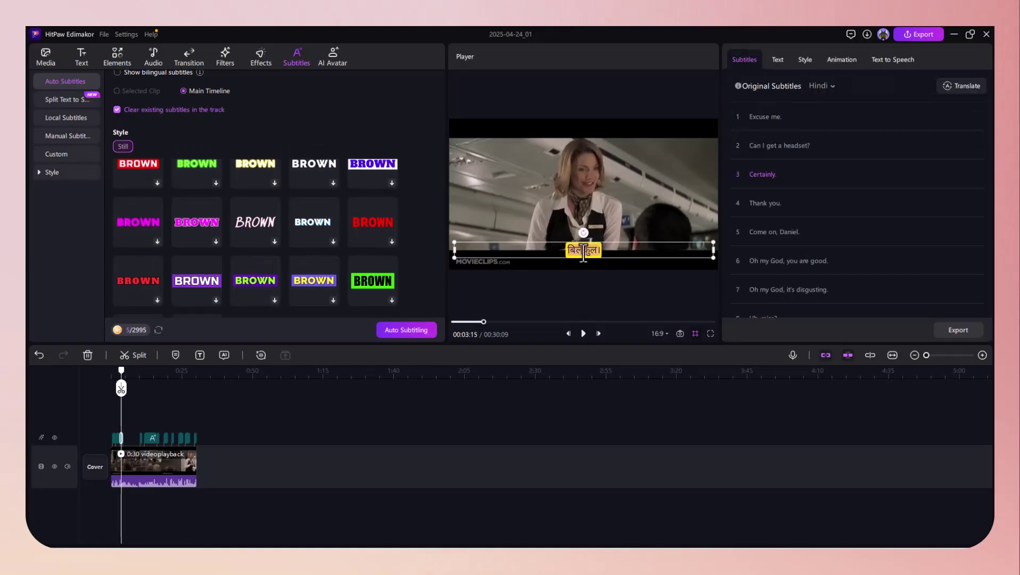
pyautogui.click(778, 60)
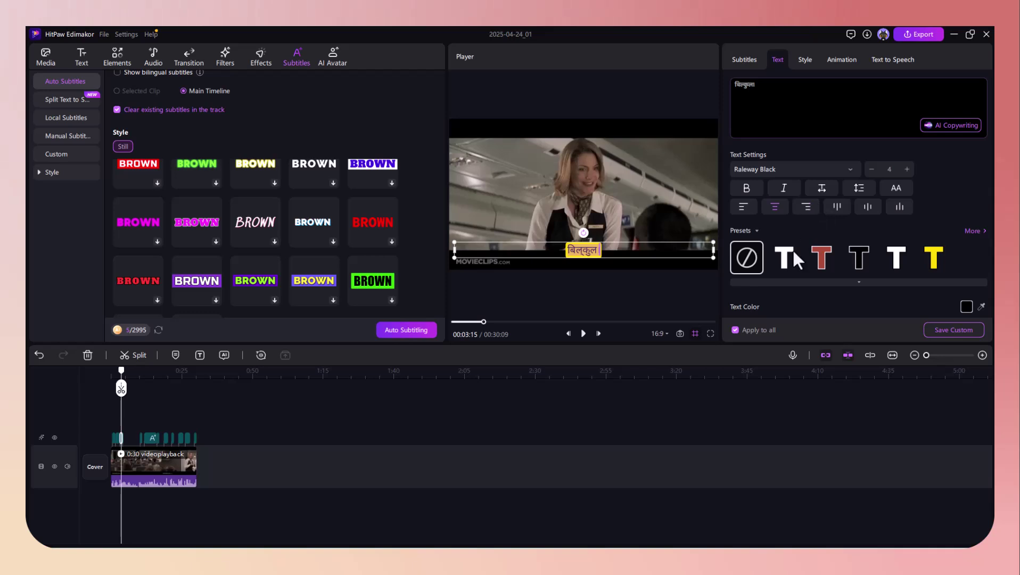
pyautogui.scroll(-4, 745, 231)
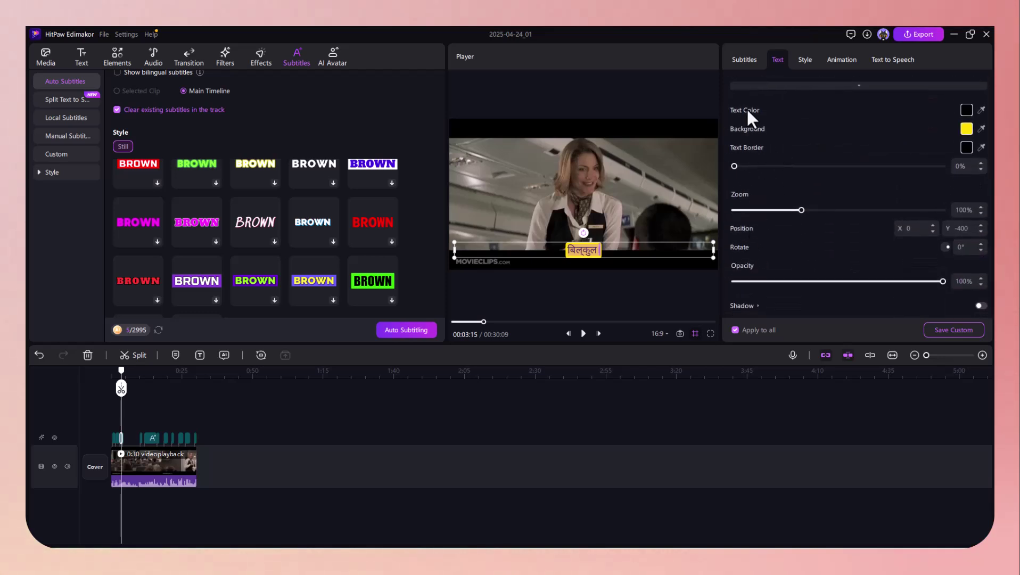
pyautogui.click(966, 128)
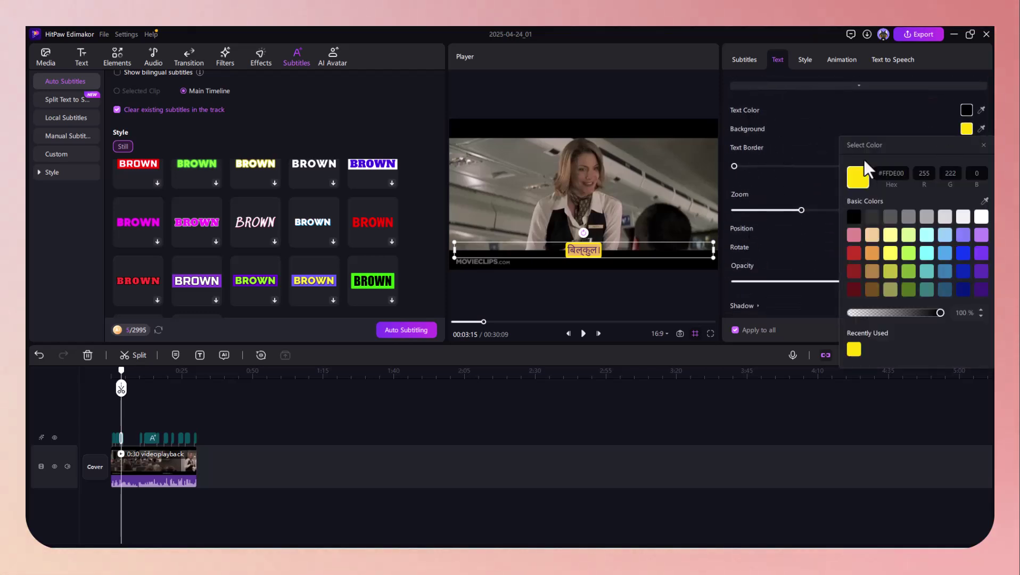
pyautogui.click(778, 209)
pyautogui.moveTo(778, 210); pyautogui.dragTo(809, 209)
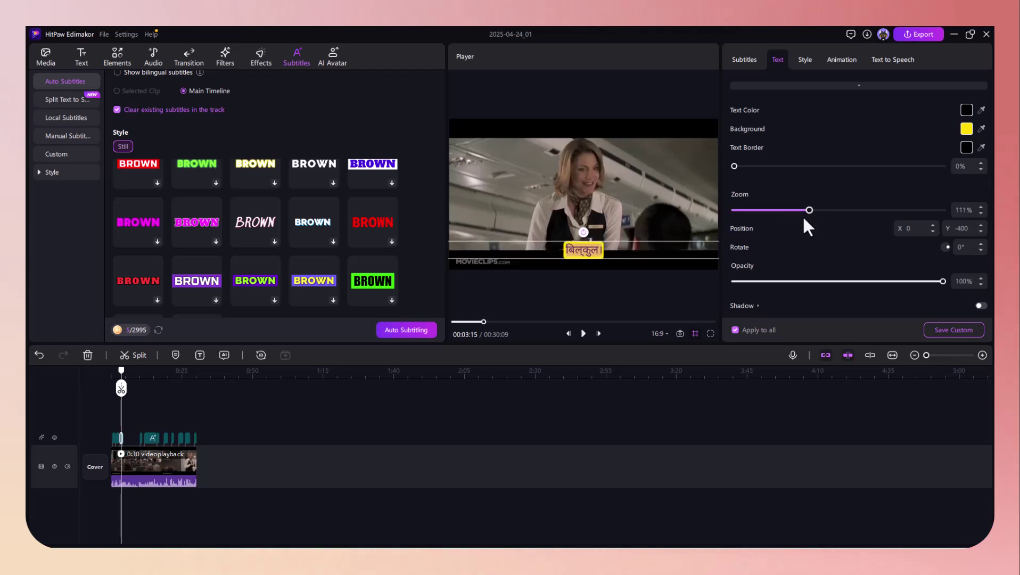
pyautogui.click(981, 306)
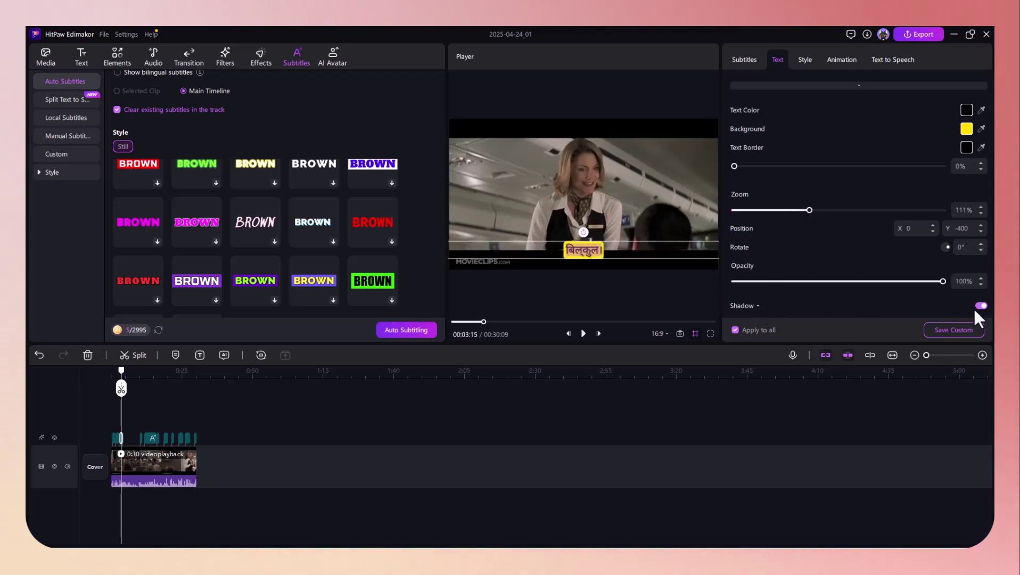
pyautogui.click(980, 306)
pyautogui.scroll(5, 755, 251)
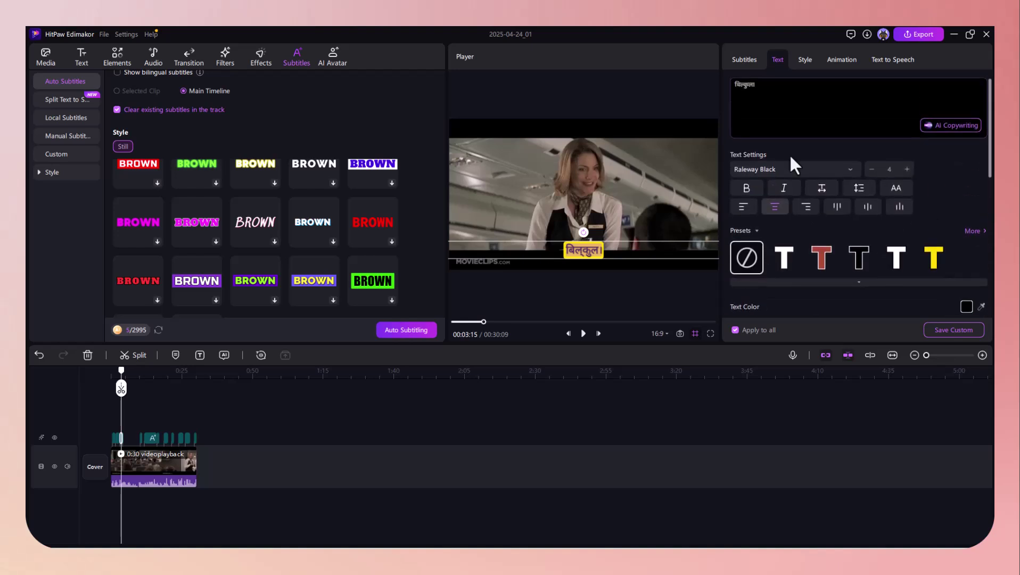
# Try the Fade in, Bounce and Dissolve in entrance animations, then settle on Rotate In.
pyautogui.click(805, 59)
pyautogui.click(842, 59)
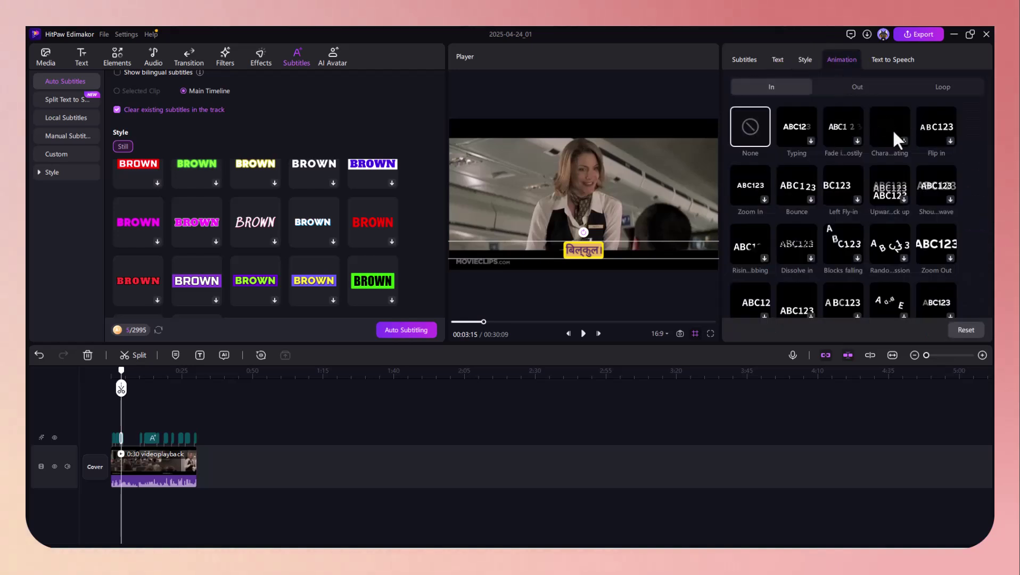
pyautogui.click(857, 140)
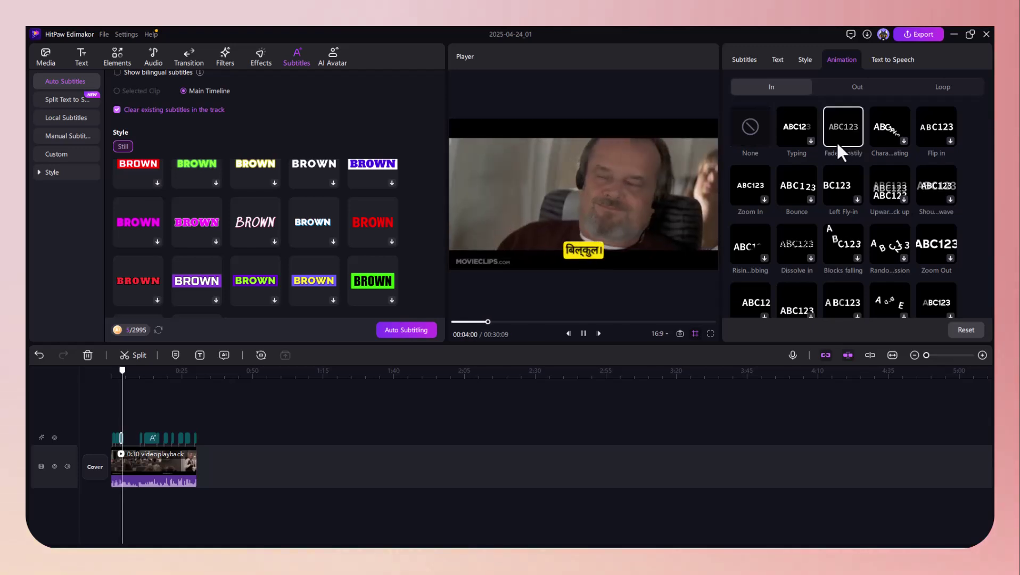
pyautogui.click(837, 141)
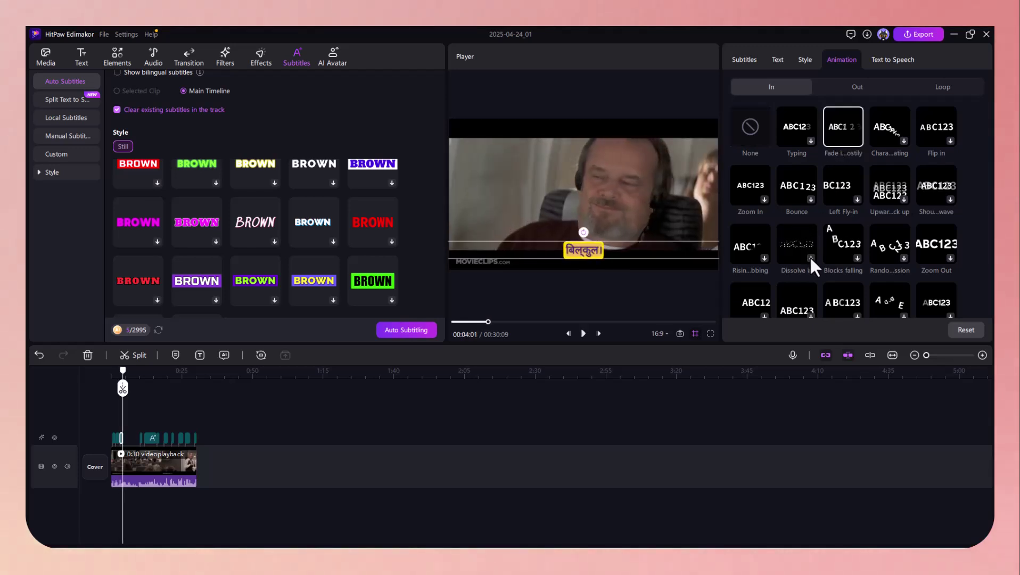
pyautogui.click(807, 201)
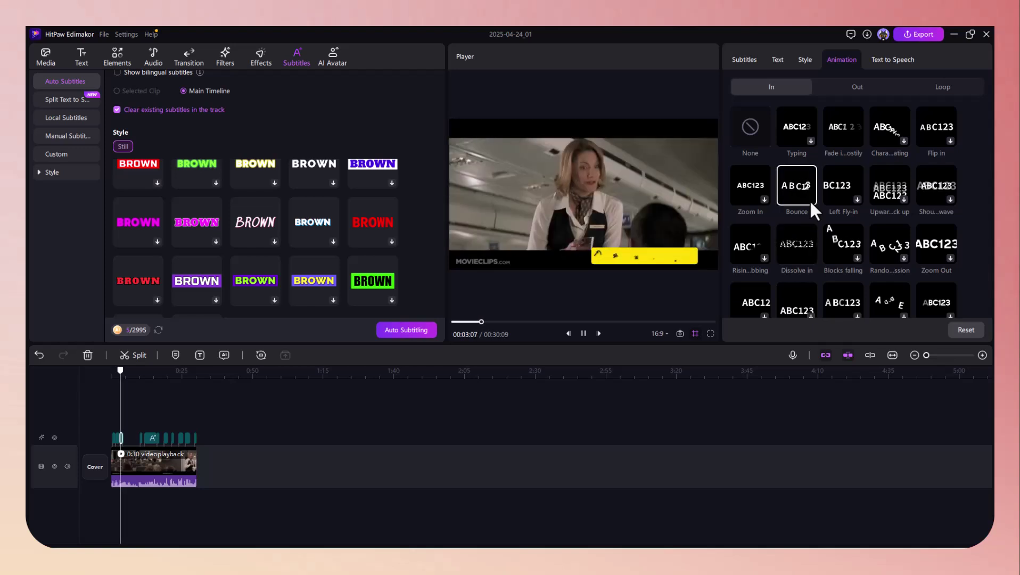
pyautogui.click(800, 249)
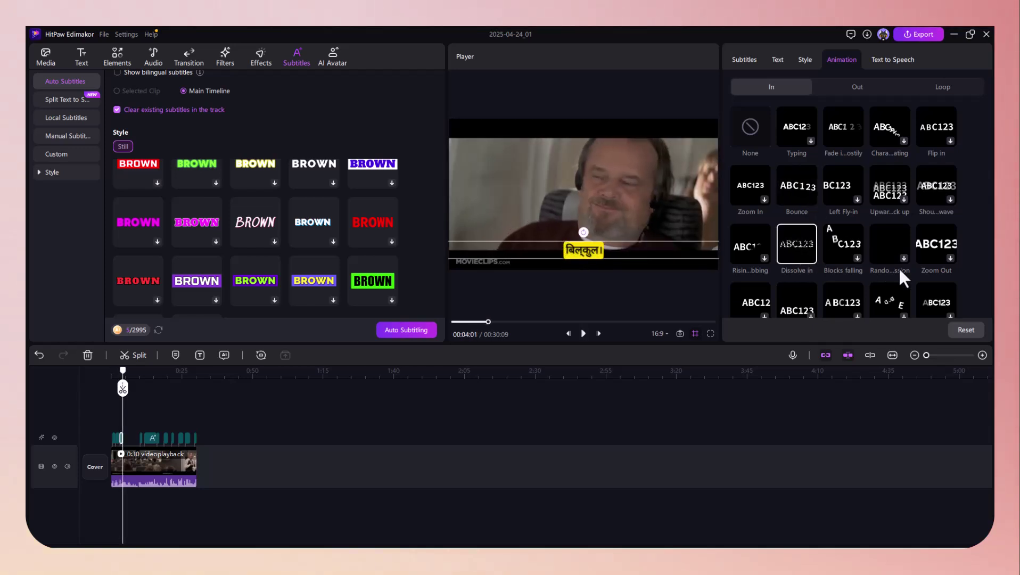
pyautogui.scroll(-3, 899, 267)
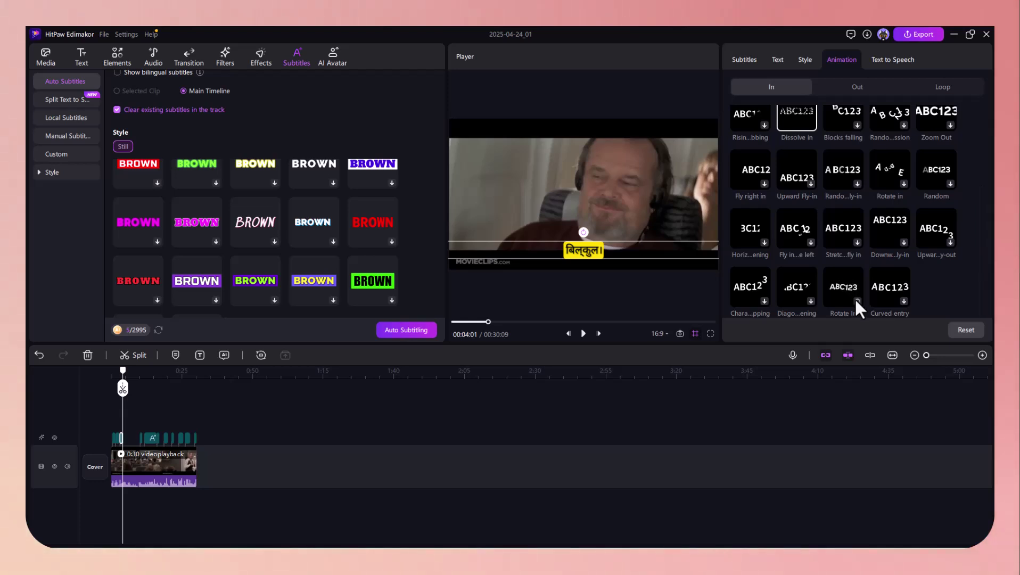
pyautogui.click(856, 300)
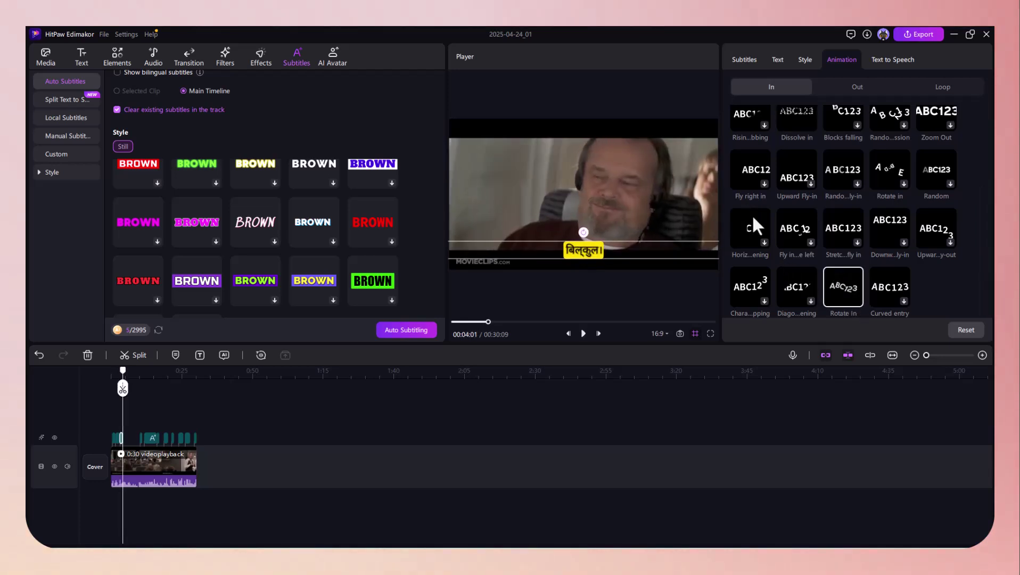
pyautogui.scroll(4, 752, 214)
pyautogui.click(744, 59)
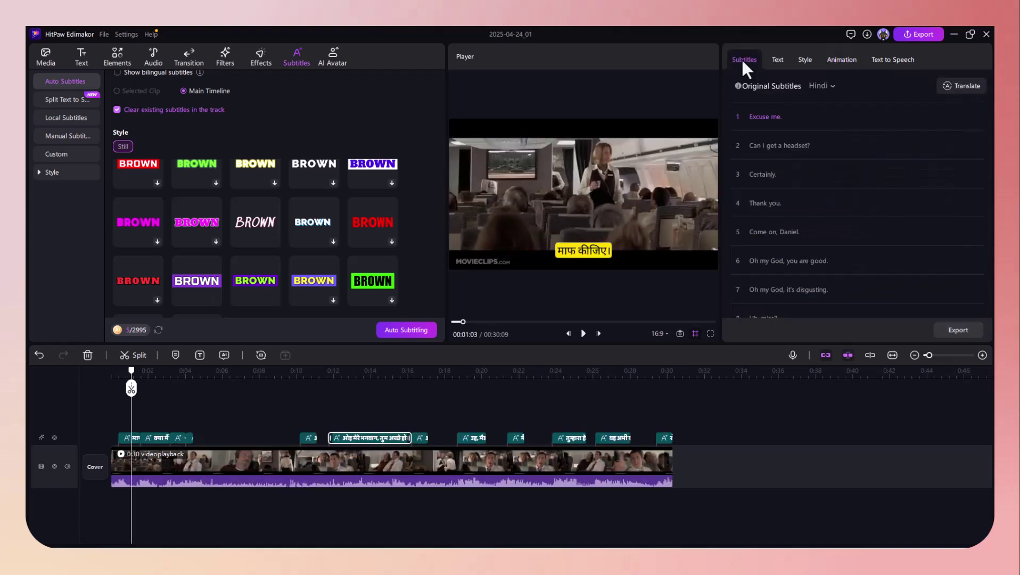
pyautogui.scroll(-3, 806, 216)
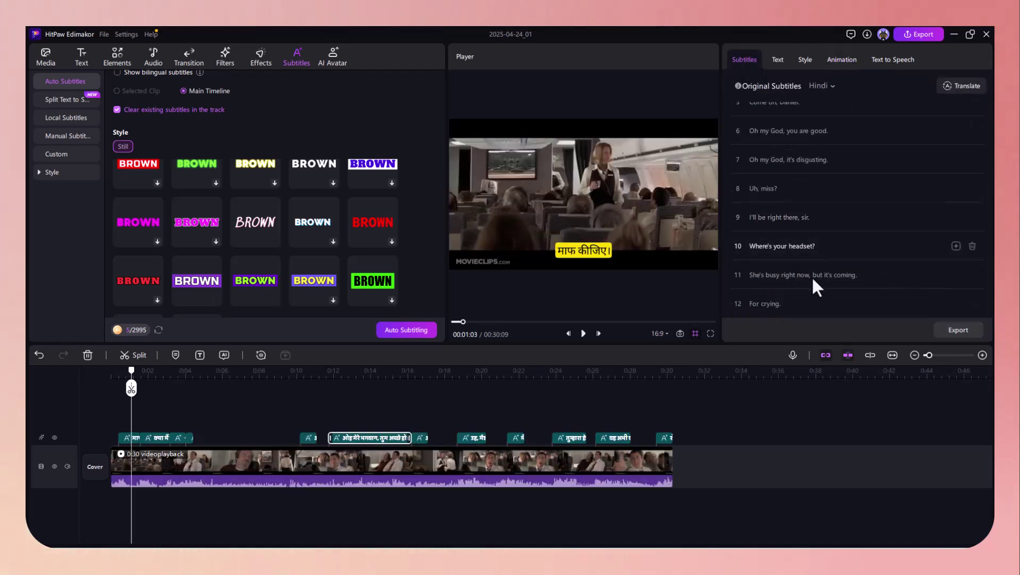
pyautogui.moveTo(761, 187)
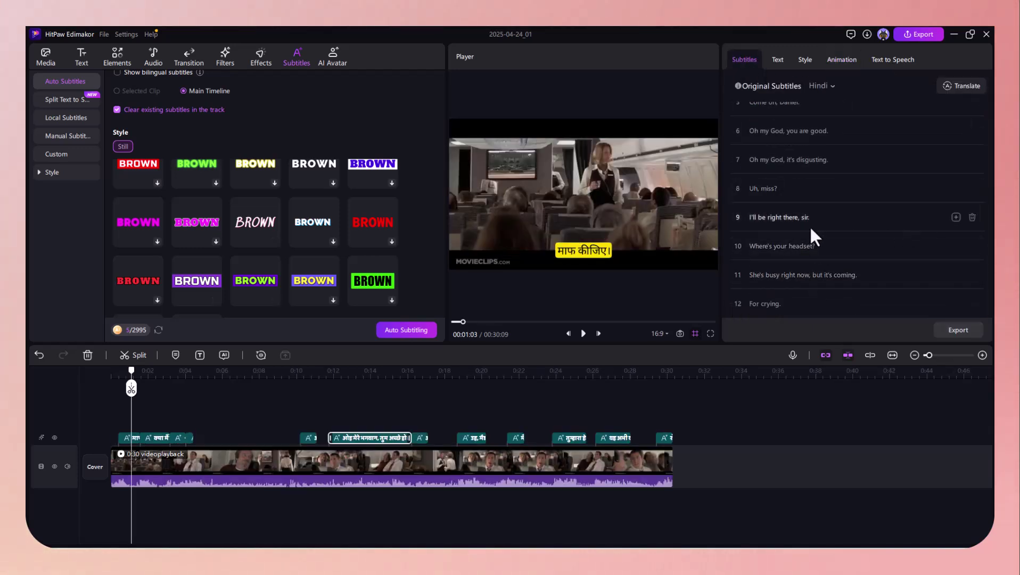
pyautogui.scroll(3, 810, 226)
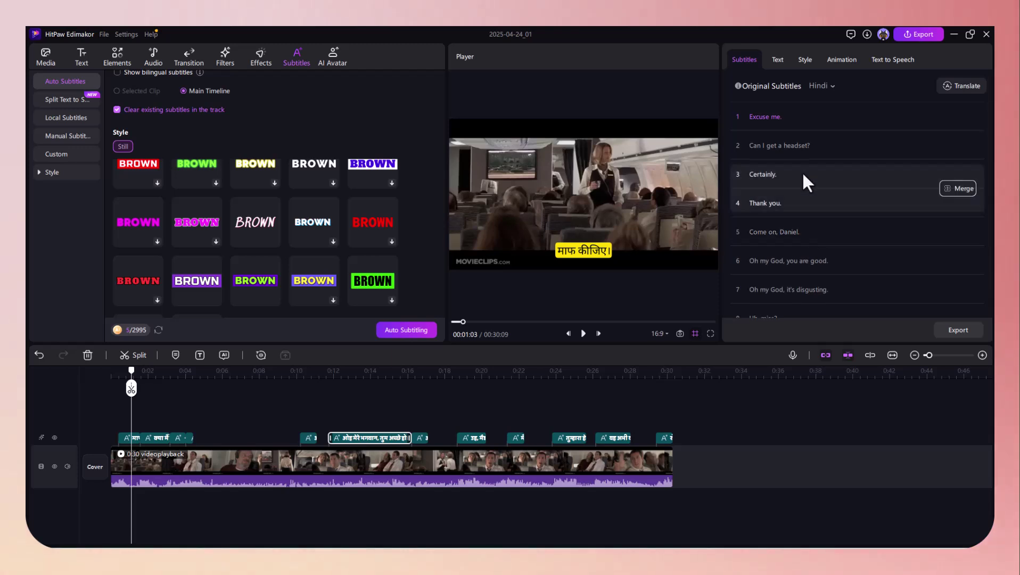
pyautogui.moveTo(801, 158)
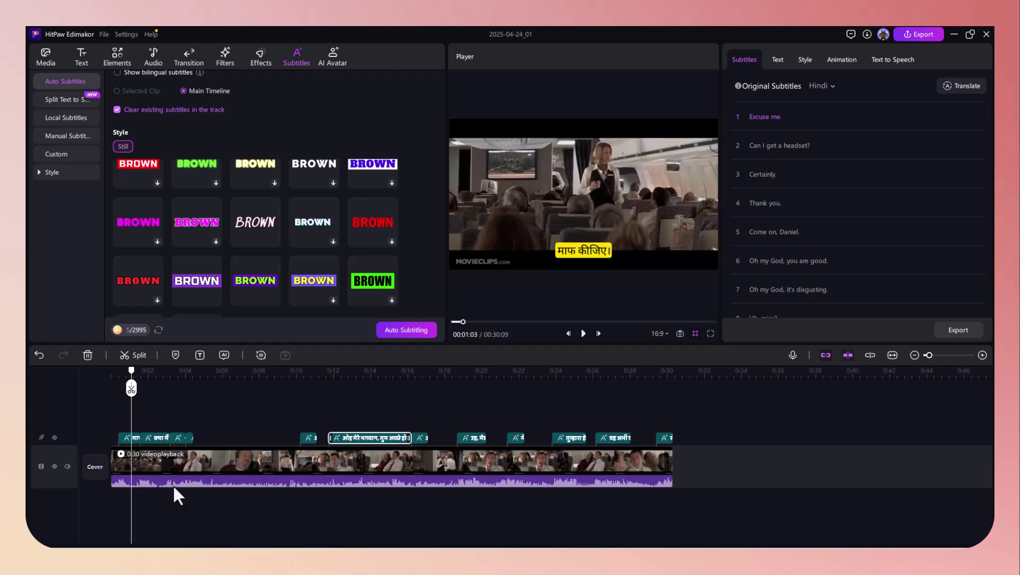
# Browse the Transitions, Filters, Effects, Subtitles and Text tabs, returning to the Media library.
pyautogui.click(204, 386)
pyautogui.click(213, 368)
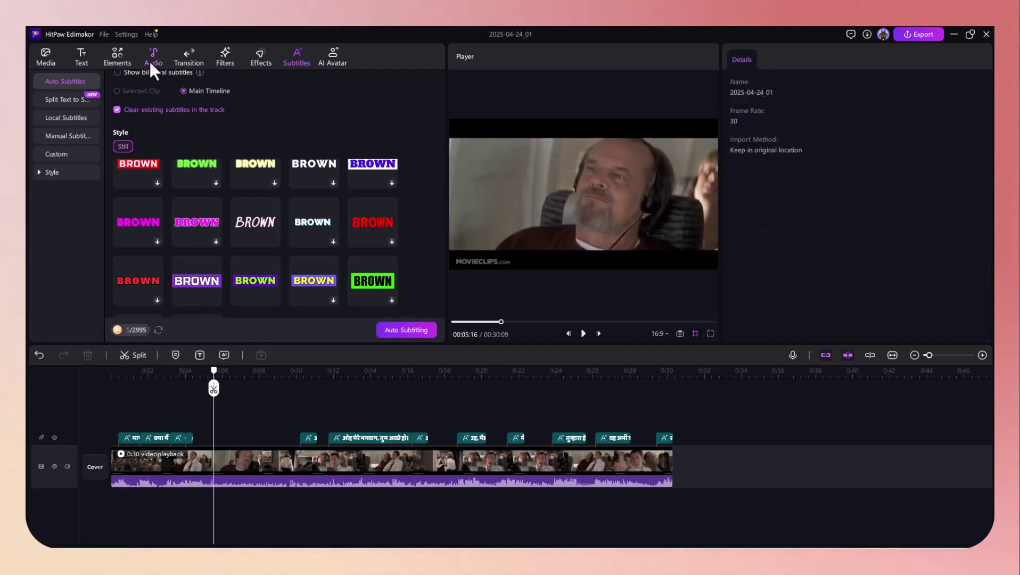
pyautogui.click(184, 61)
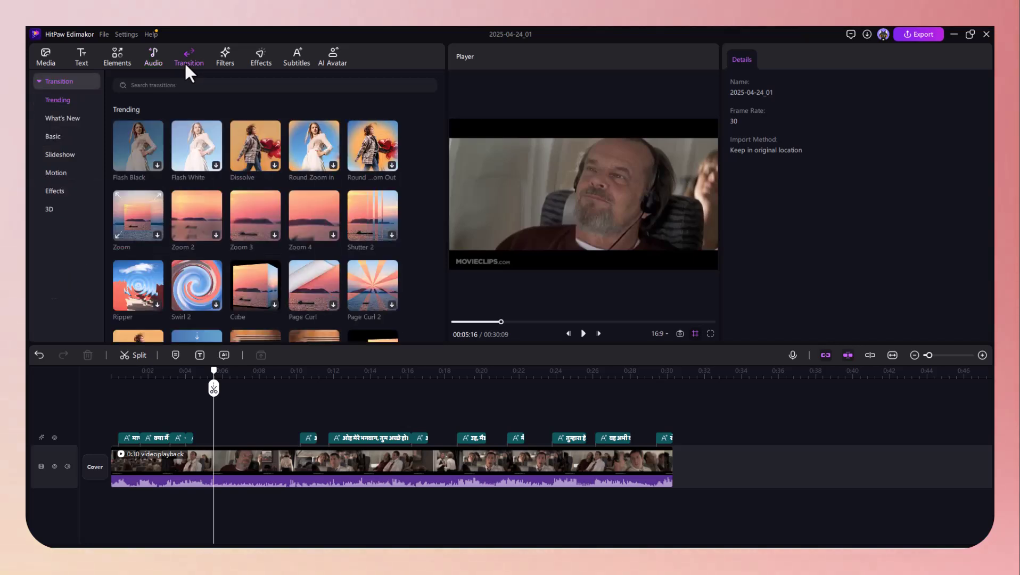
pyautogui.click(226, 56)
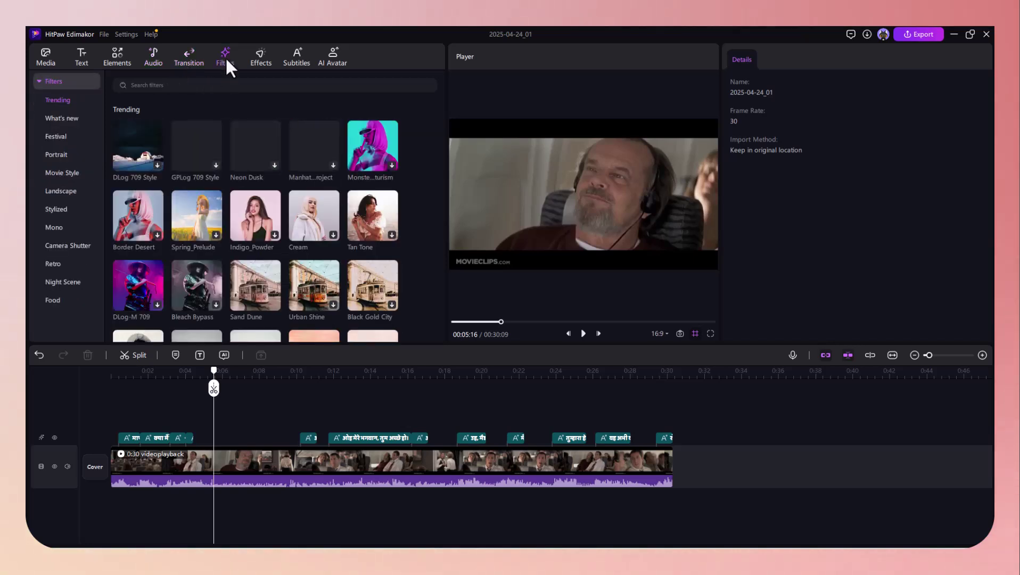
pyautogui.click(256, 60)
pyautogui.click(288, 56)
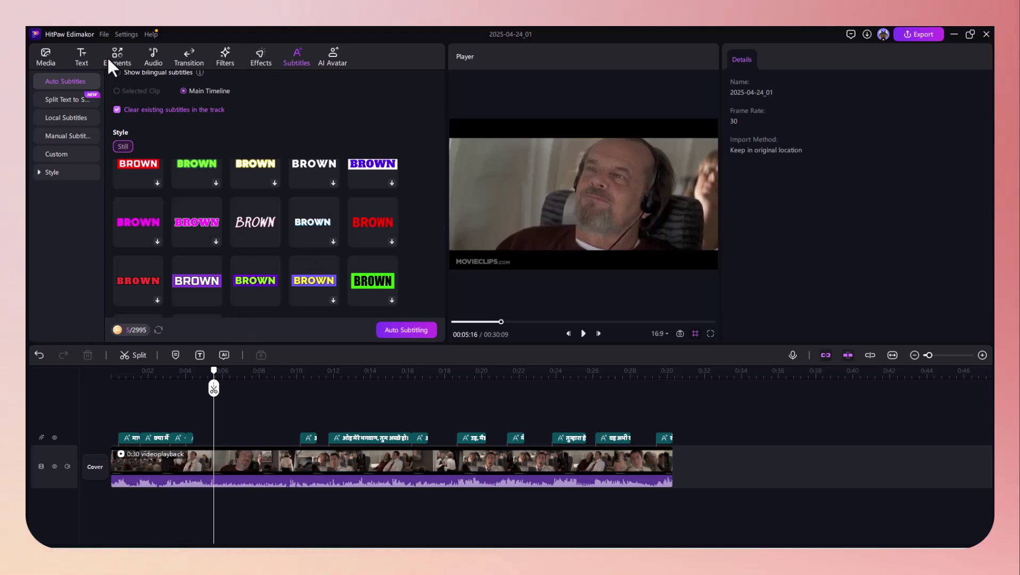
pyautogui.click(80, 56)
pyautogui.click(40, 58)
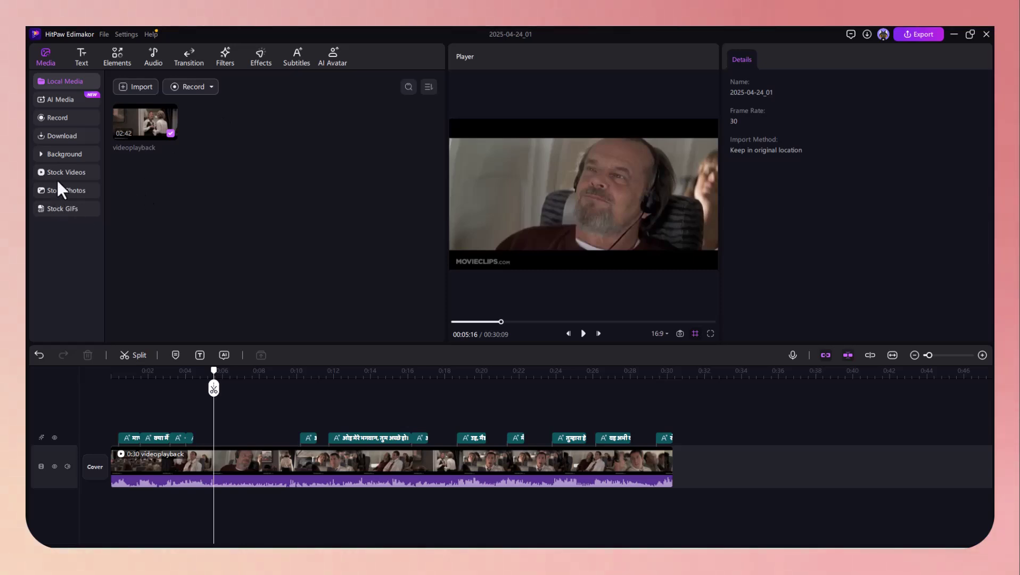
# Scroll through the AI Media templates, then play the subtitled clip from the start.
pyautogui.click(69, 102)
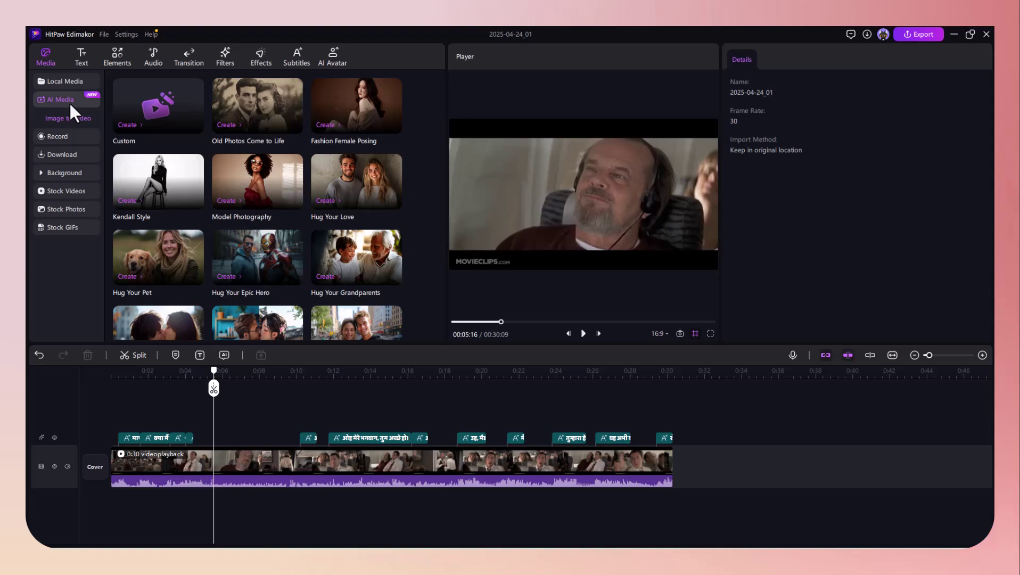
pyautogui.scroll(-5, 278, 274)
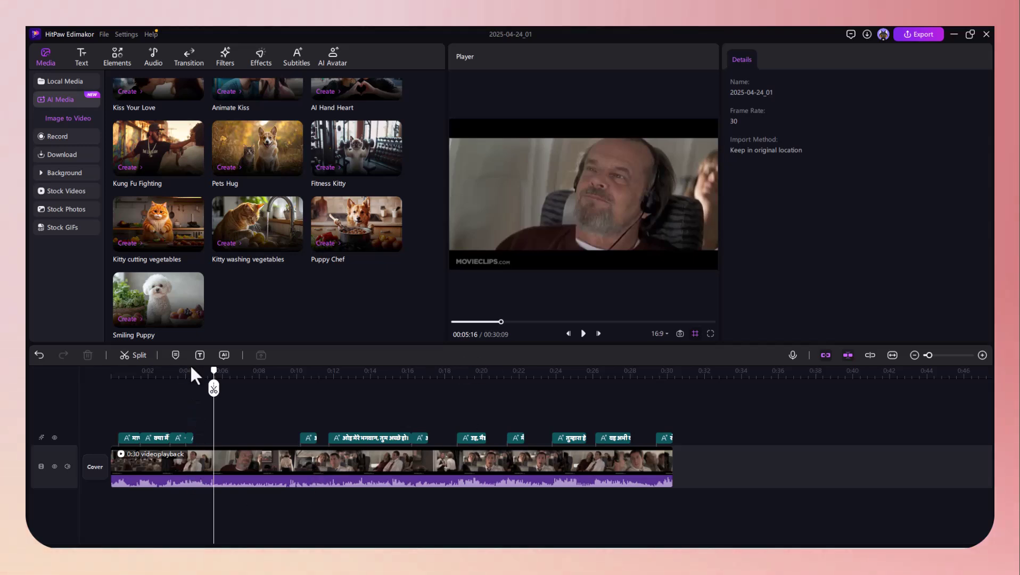
pyautogui.click(119, 372)
pyautogui.click(621, 333)
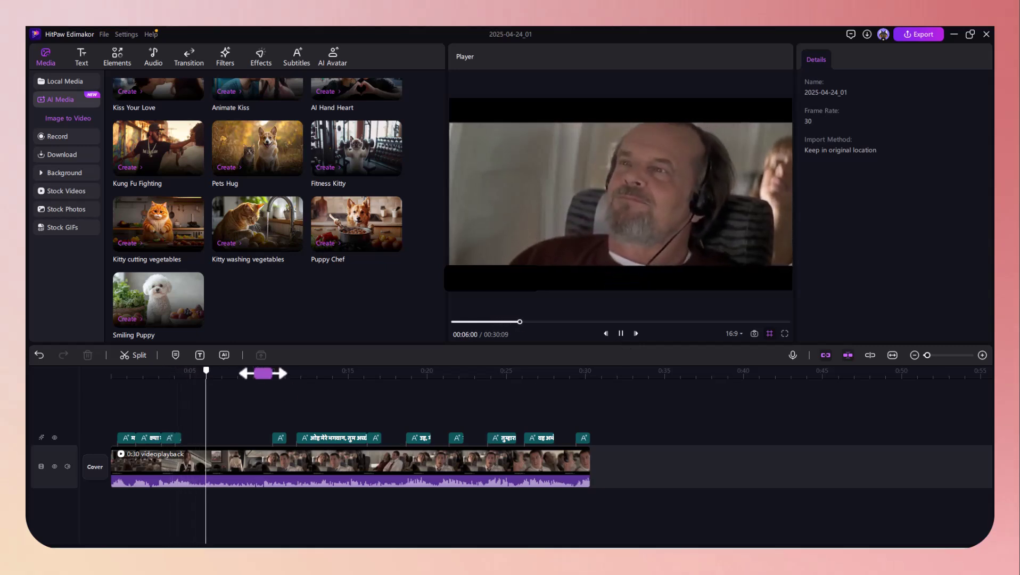
pyautogui.scroll(1, 262, 370)
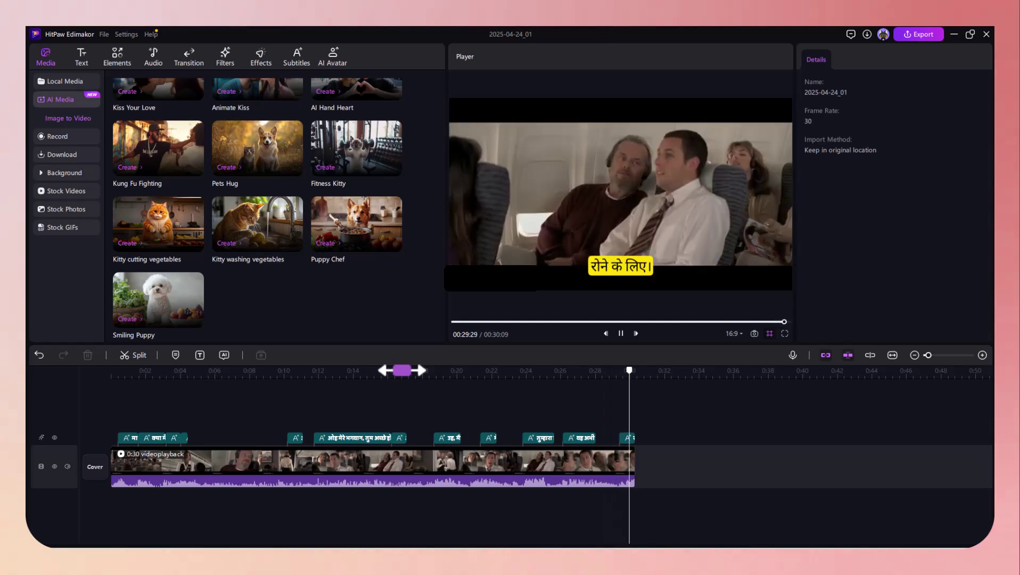
# In Export settings, confirm MP4 at 1080P, H264, Recommended bit rate and 30 fps.
pyautogui.click(916, 37)
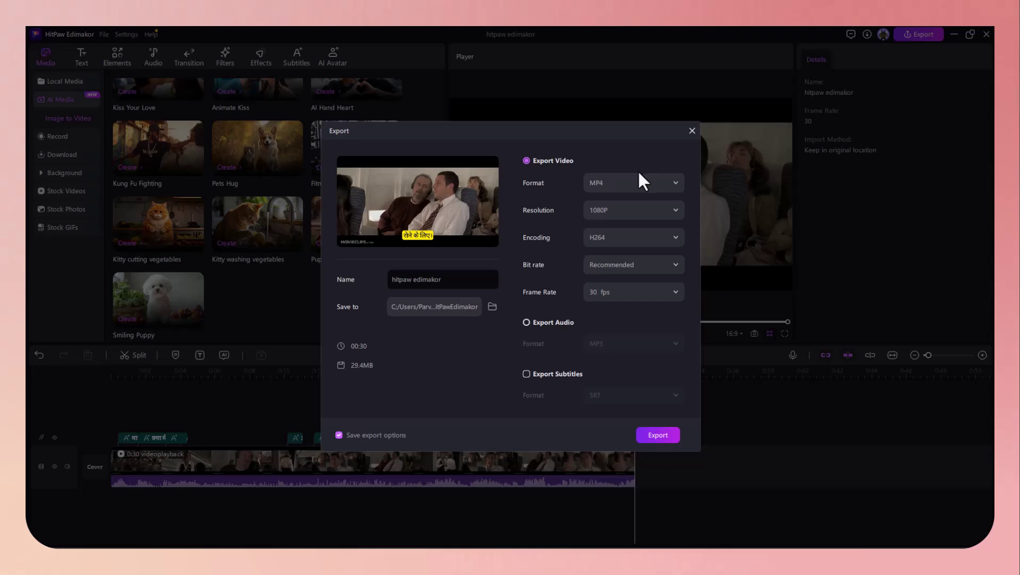
pyautogui.click(670, 209)
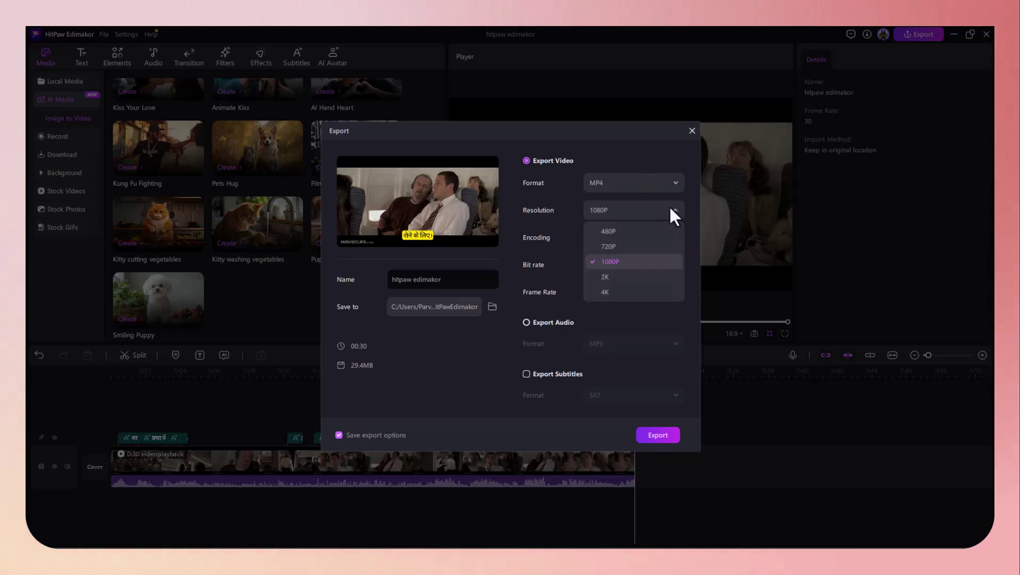
pyautogui.click(633, 292)
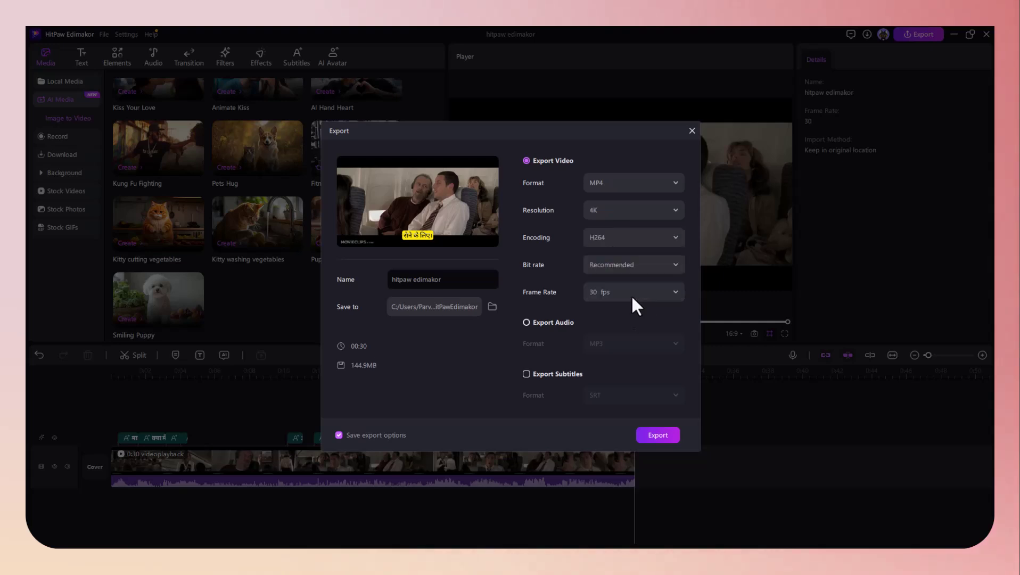
pyautogui.click(640, 212)
pyautogui.click(629, 259)
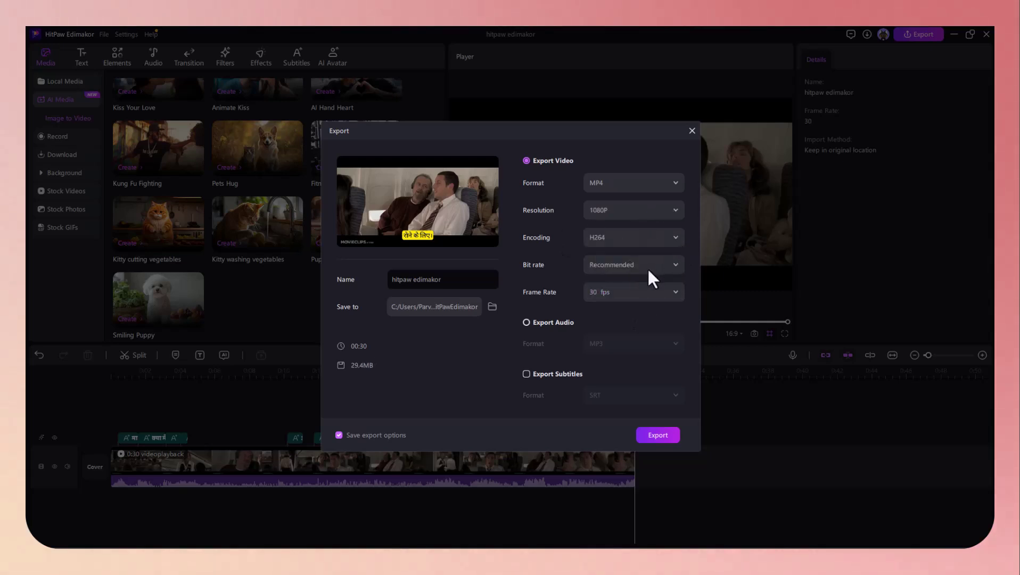
pyautogui.click(647, 266)
pyautogui.click(648, 266)
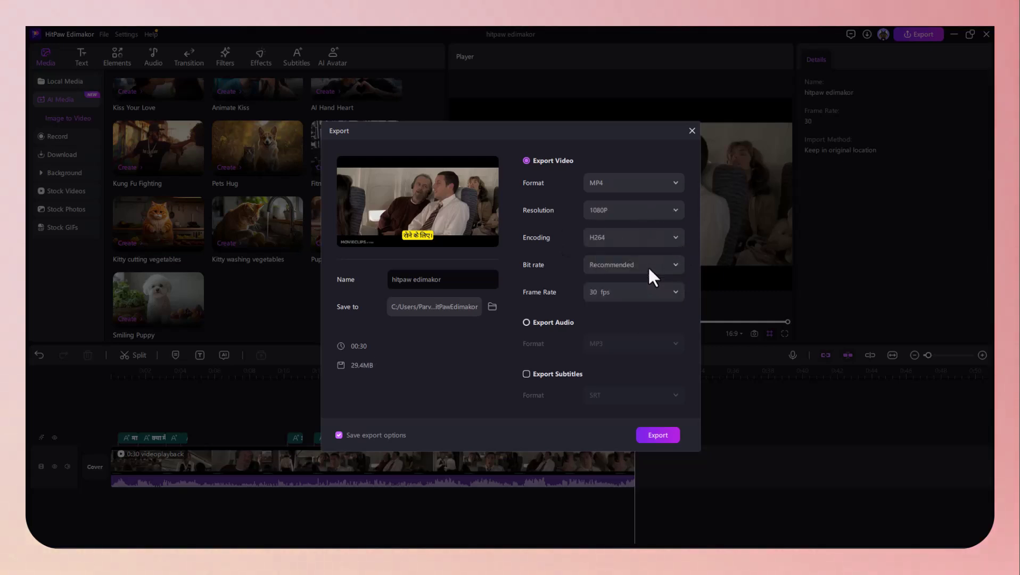
pyautogui.click(652, 237)
pyautogui.click(653, 237)
pyautogui.click(634, 292)
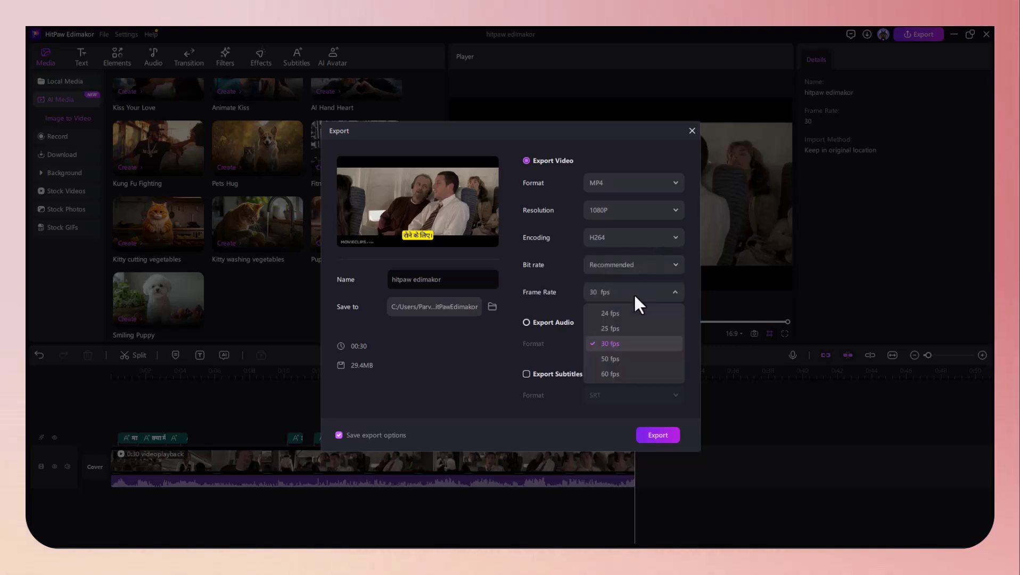
pyautogui.click(634, 293)
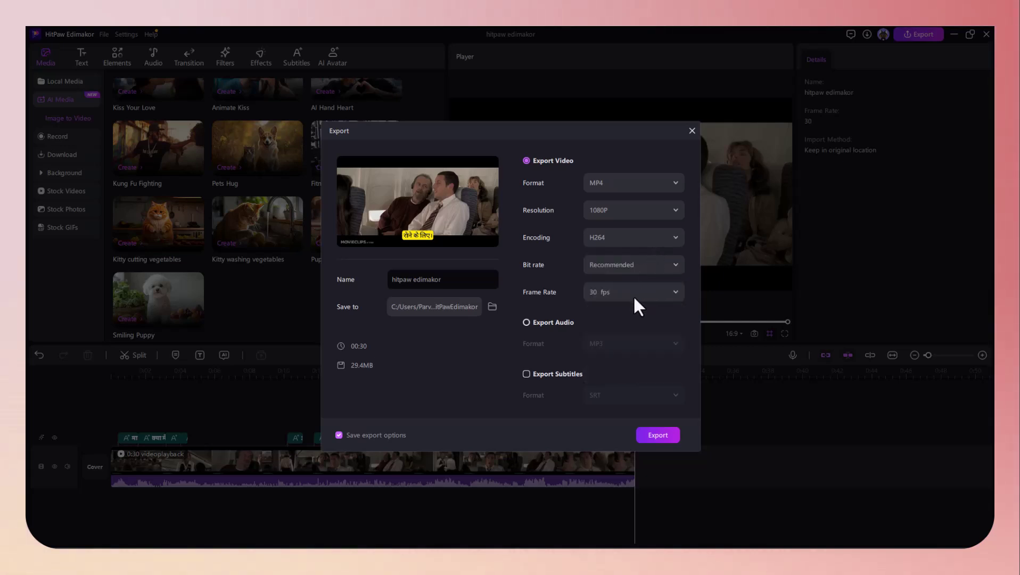
# Export the video, acknowledge the success message, and close the editor to the home screen.
pyautogui.click(658, 434)
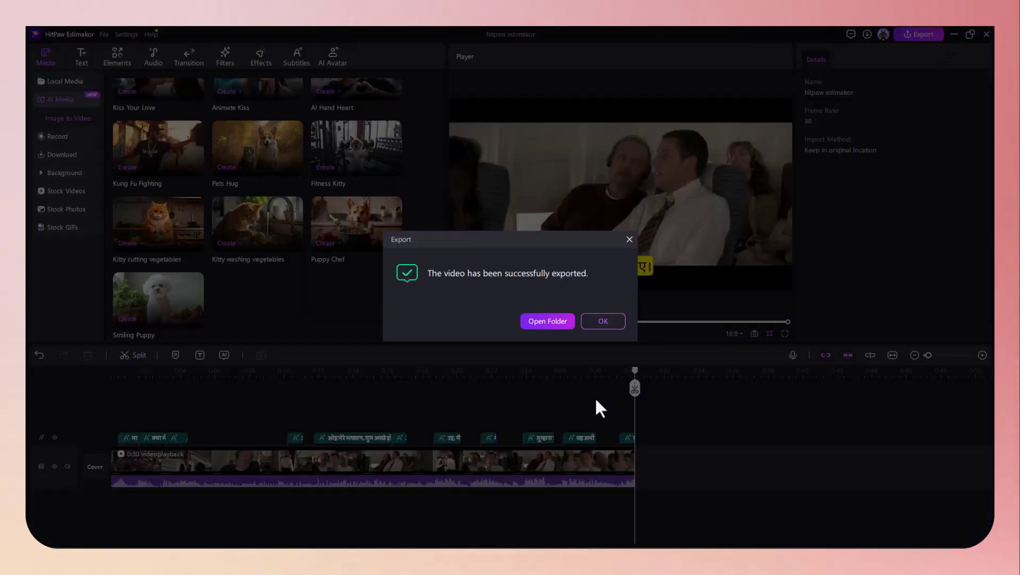
pyautogui.click(615, 321)
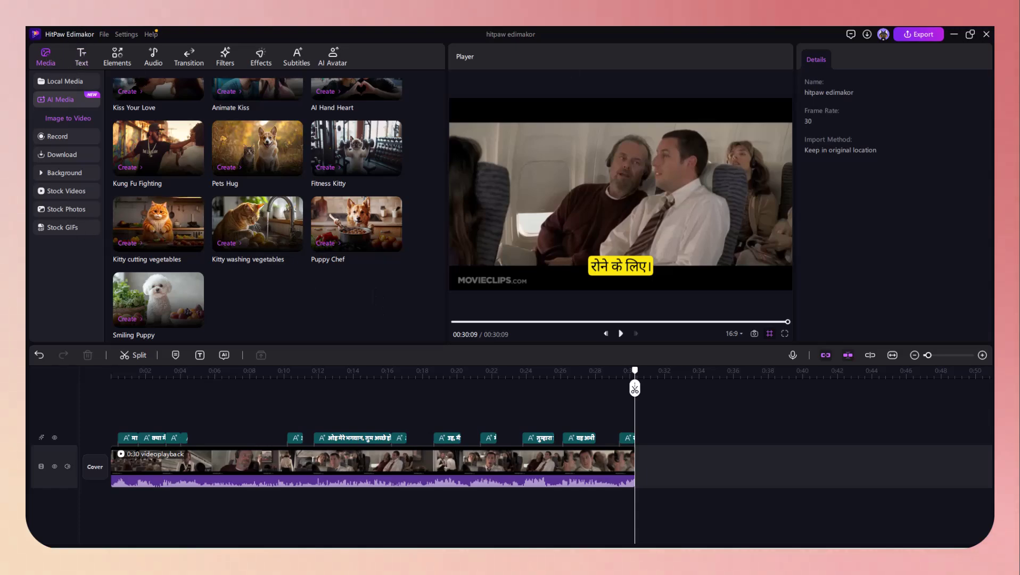
pyautogui.click(986, 34)
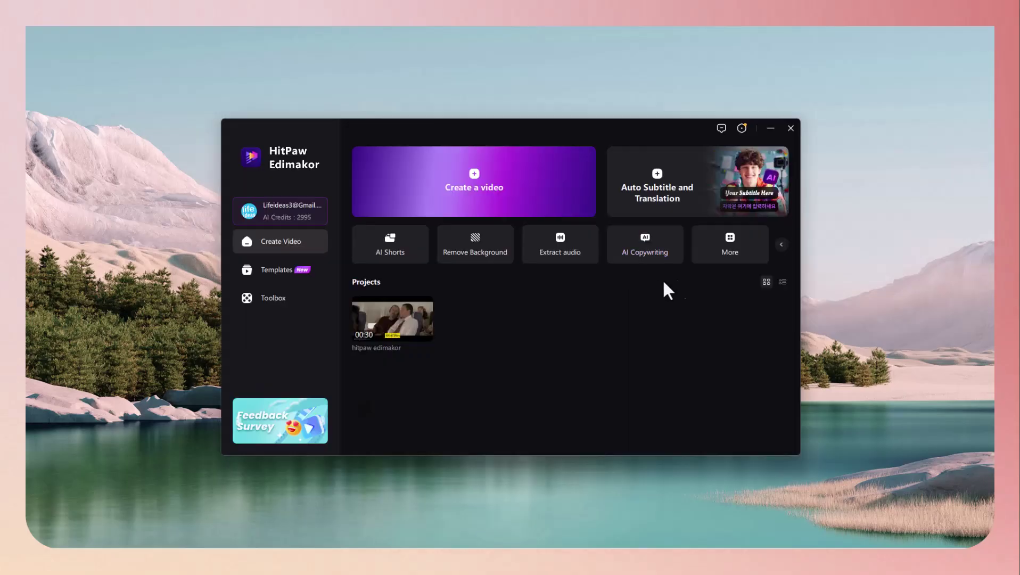
# Open the Toolbox from the More tile and scroll through its Video, Audio, Text and AI Tools sections.
pyautogui.click(719, 244)
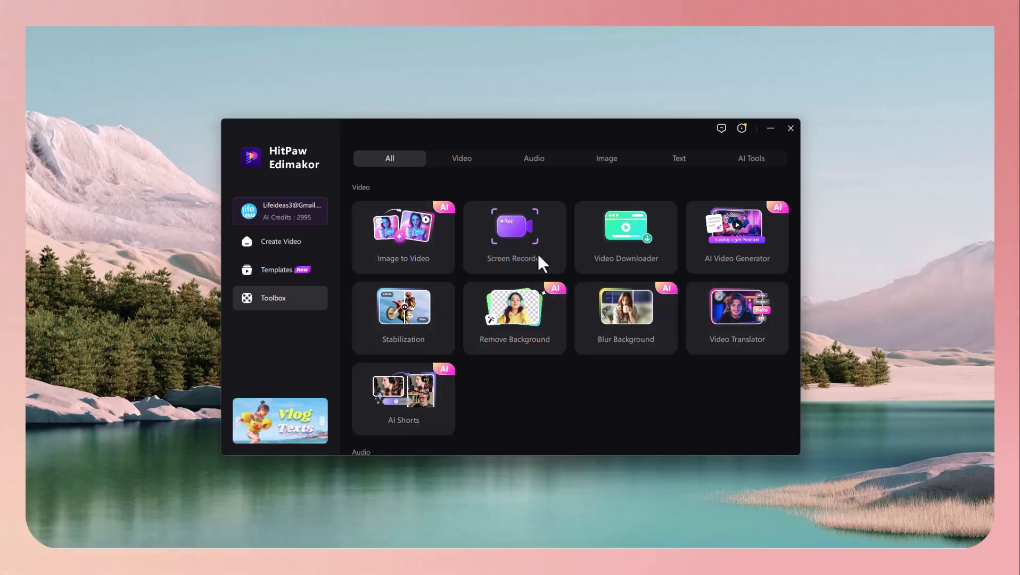
pyautogui.scroll(-10, 710, 264)
pyautogui.scroll(6, 709, 266)
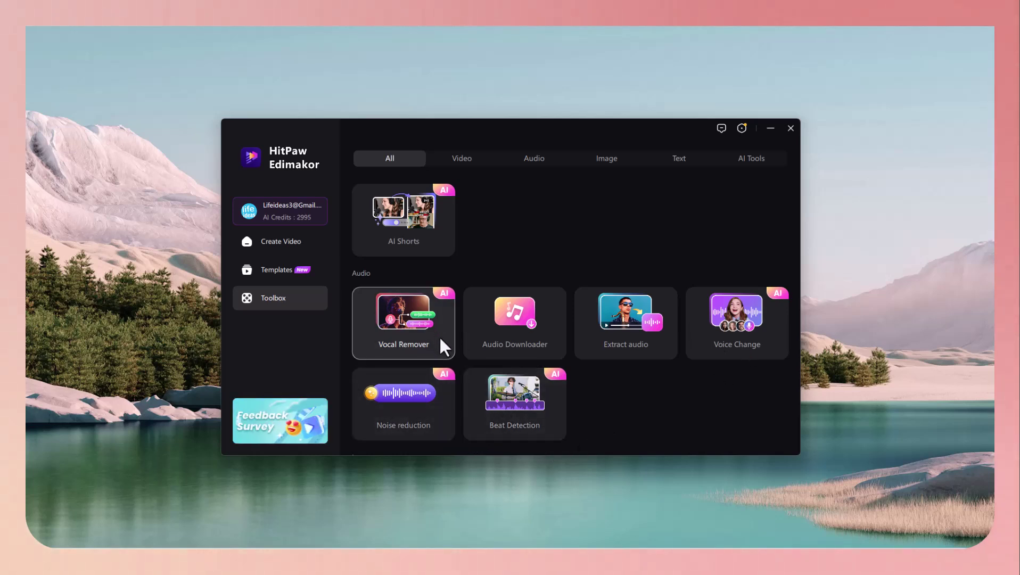
pyautogui.scroll(-6, 566, 414)
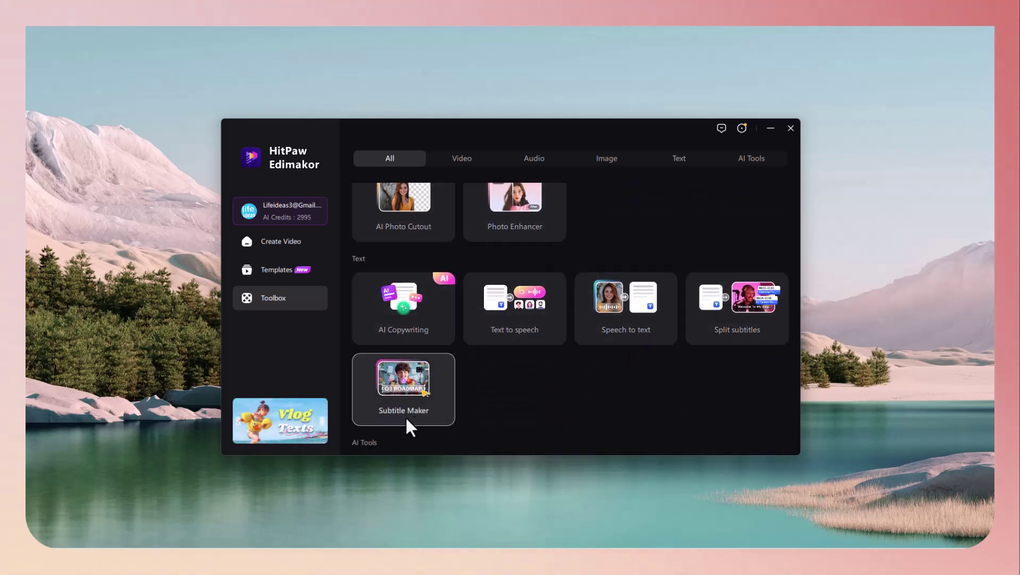
pyautogui.scroll(-3, 406, 423)
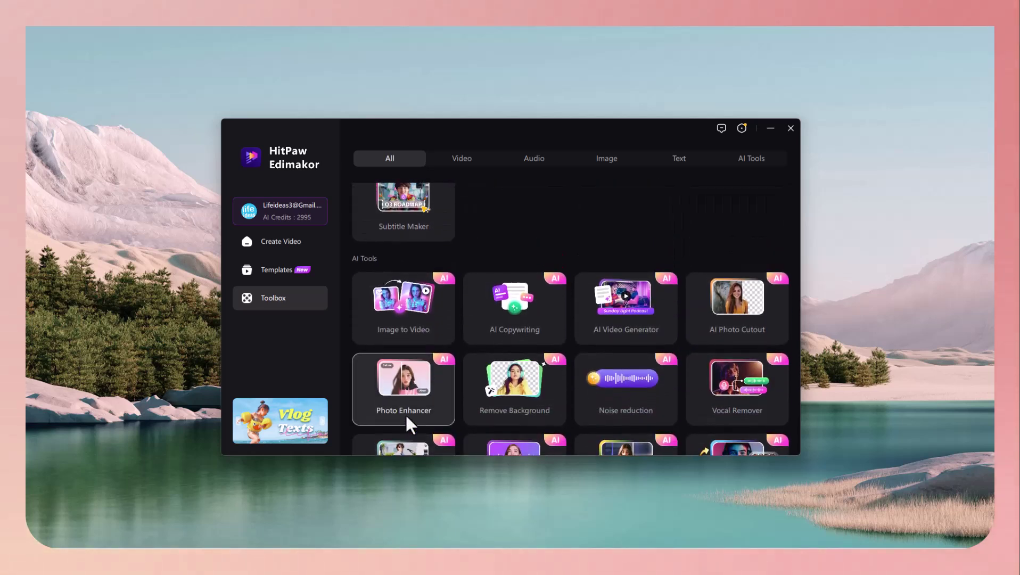
pyautogui.scroll(-1, 406, 423)
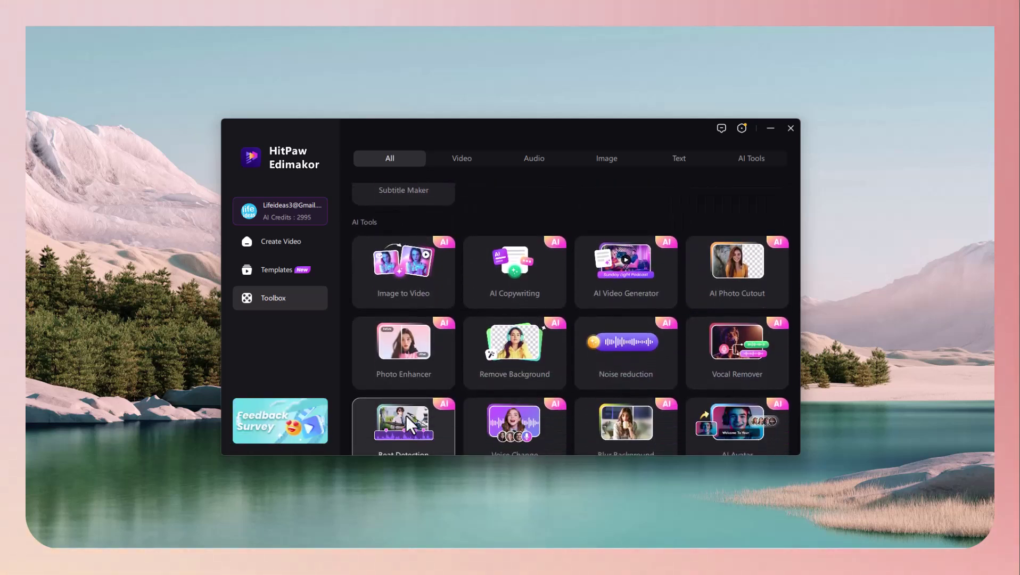
pyautogui.scroll(-1, 405, 414)
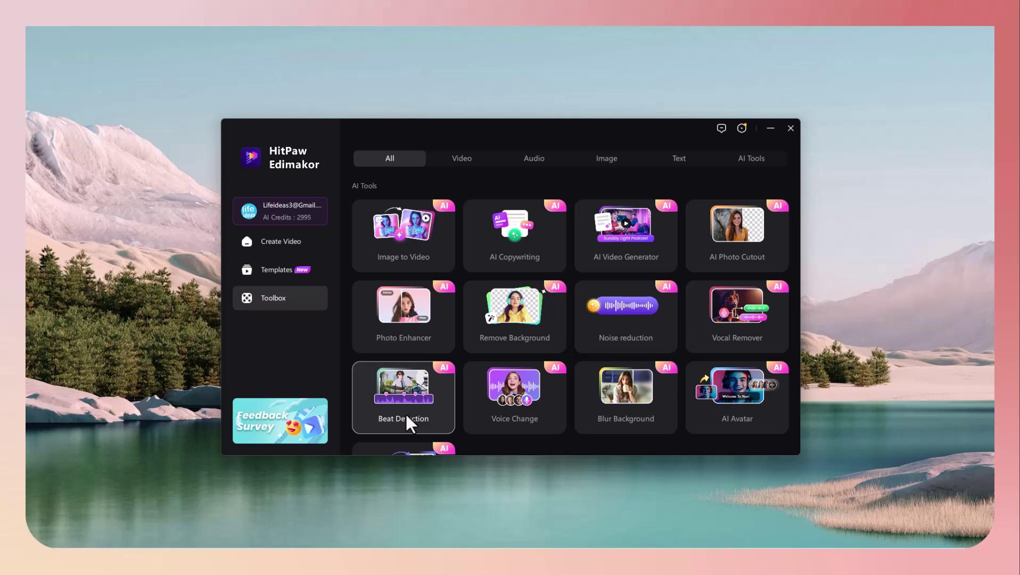